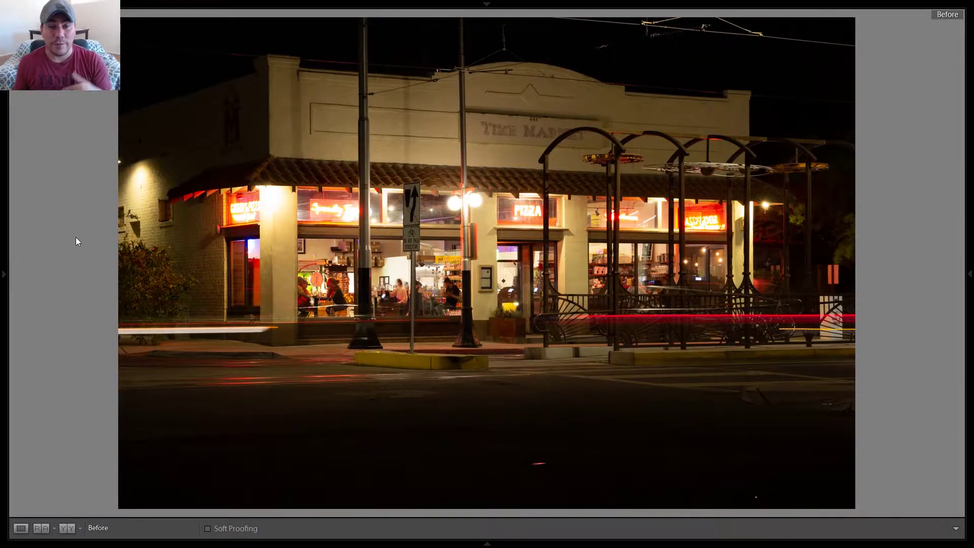
Turn off the Before view and restore the Develop panels and filmstrip to show the edited storefront
{"action": "key", "text": "backslash"}
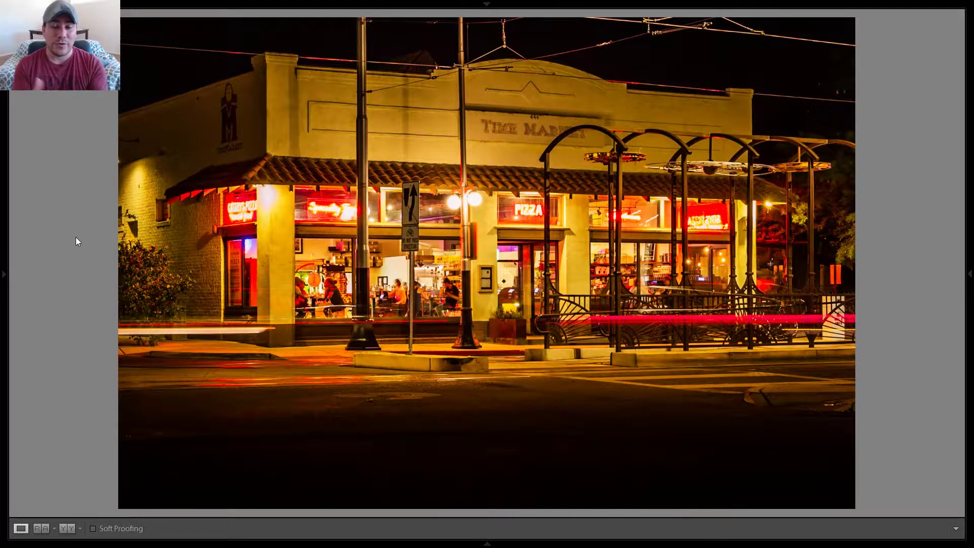
{"action": "key", "text": "shift+Tab"}
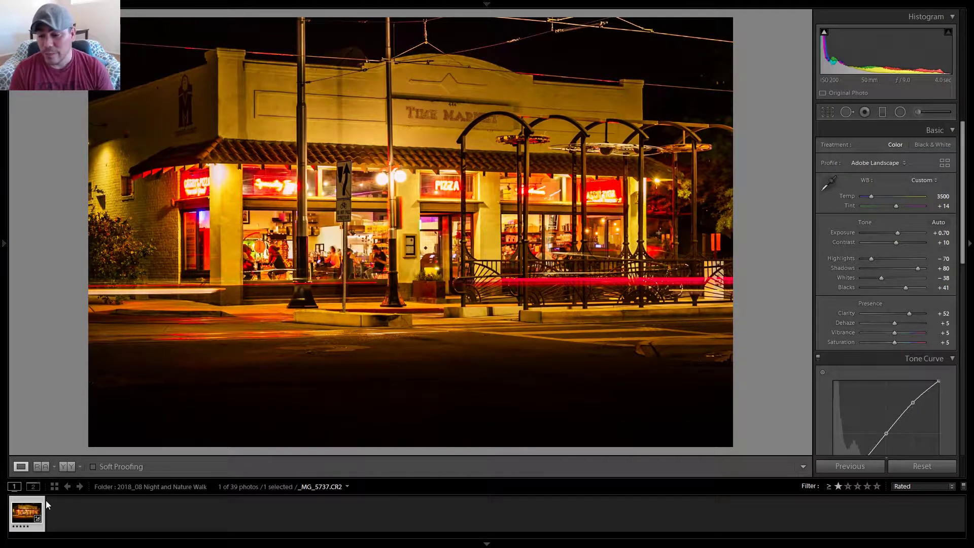
Create a virtual copy of the edited photo and set its Treatment to Black & White
{"action": "right_click", "coordinate": [21, 517]}
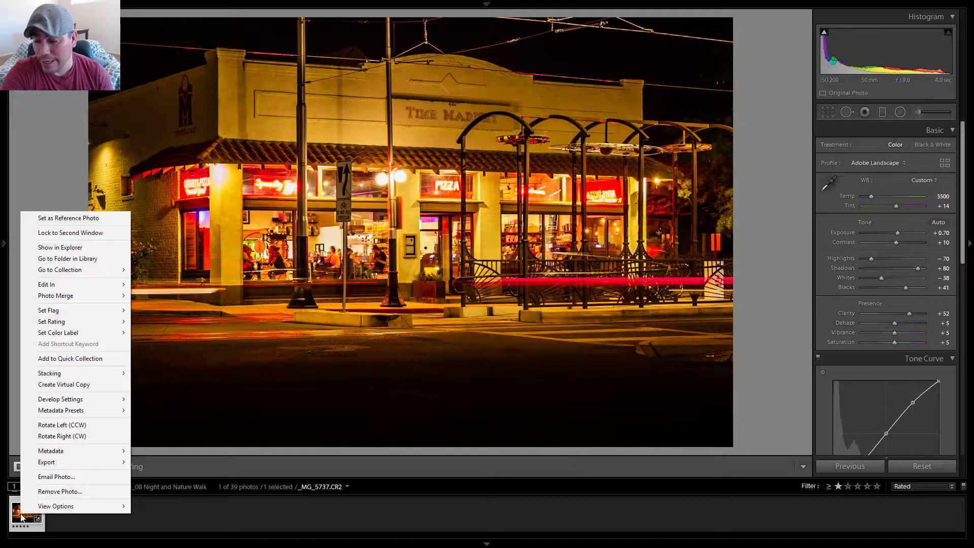
{"action": "left_click", "coordinate": [115, 385]}
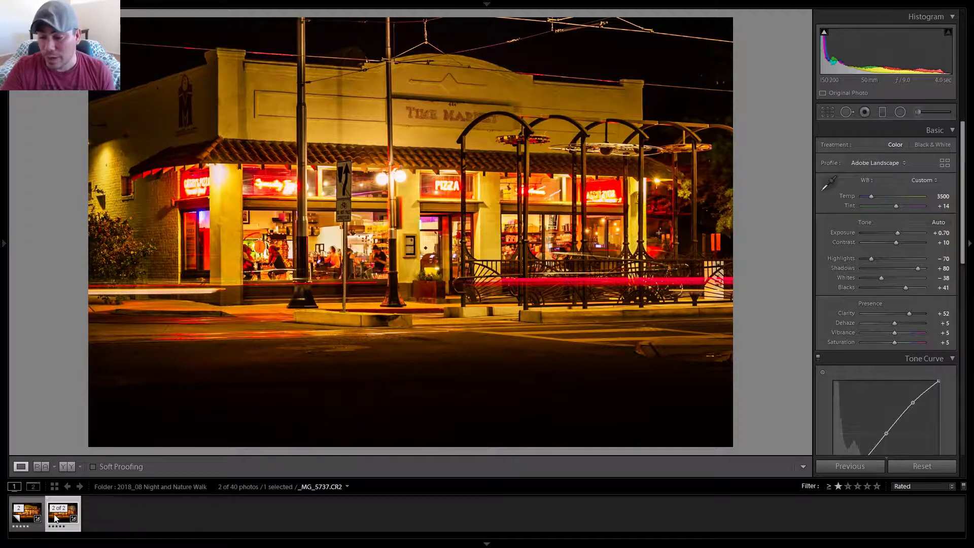
{"action": "key", "text": "Left"}
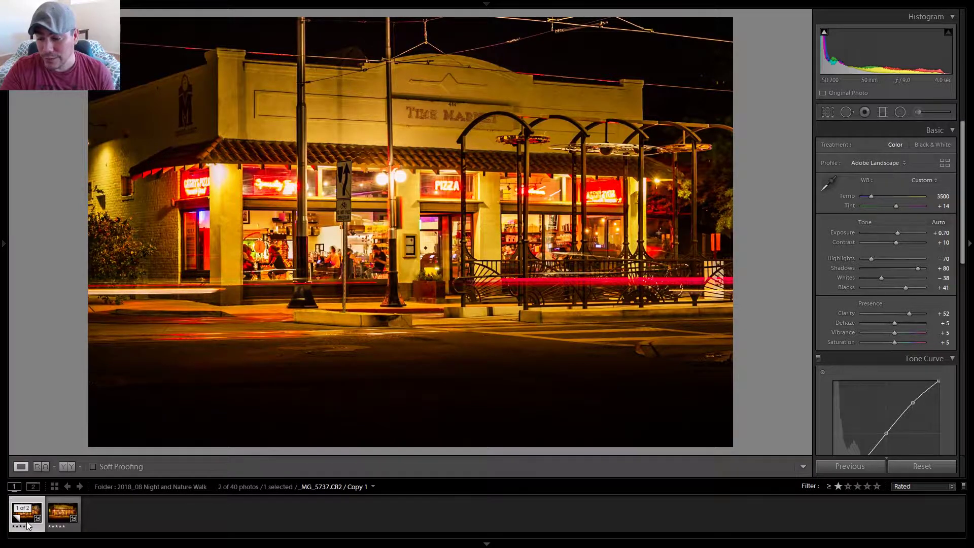
{"action": "left_click", "coordinate": [50, 516]}
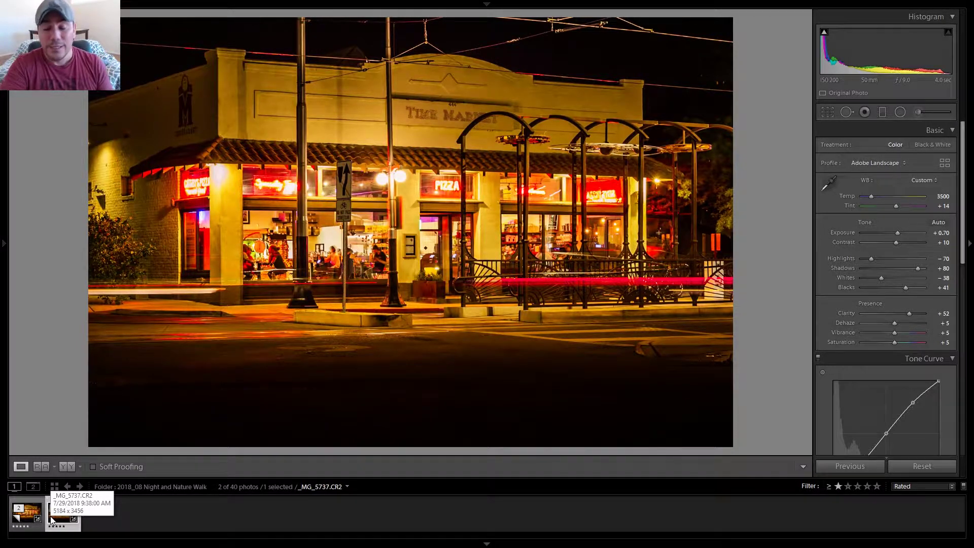
{"action": "left_click", "coordinate": [943, 146]}
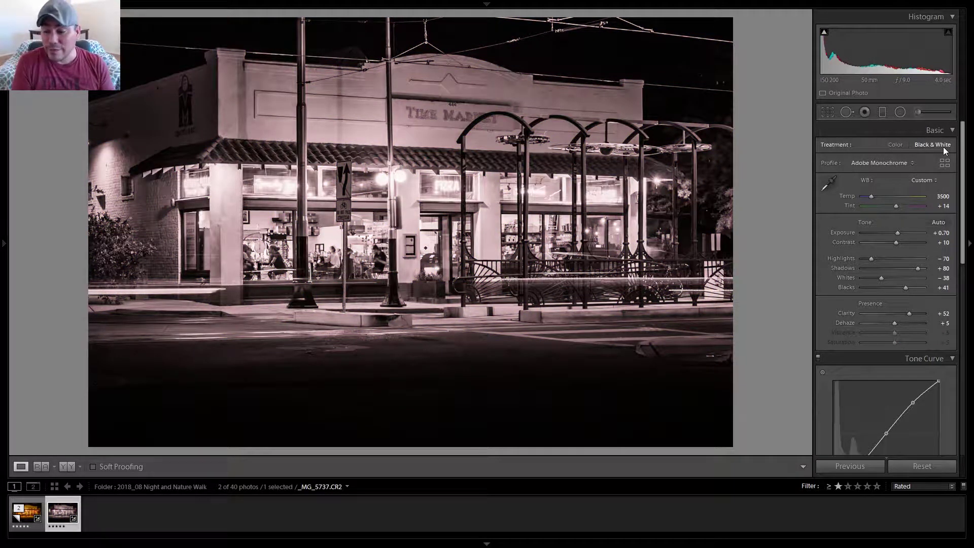
Make a second colour virtual copy, try exposure, shadows and clarity changes, then remove it
{"action": "key", "text": "ctrl+apostrophe"}
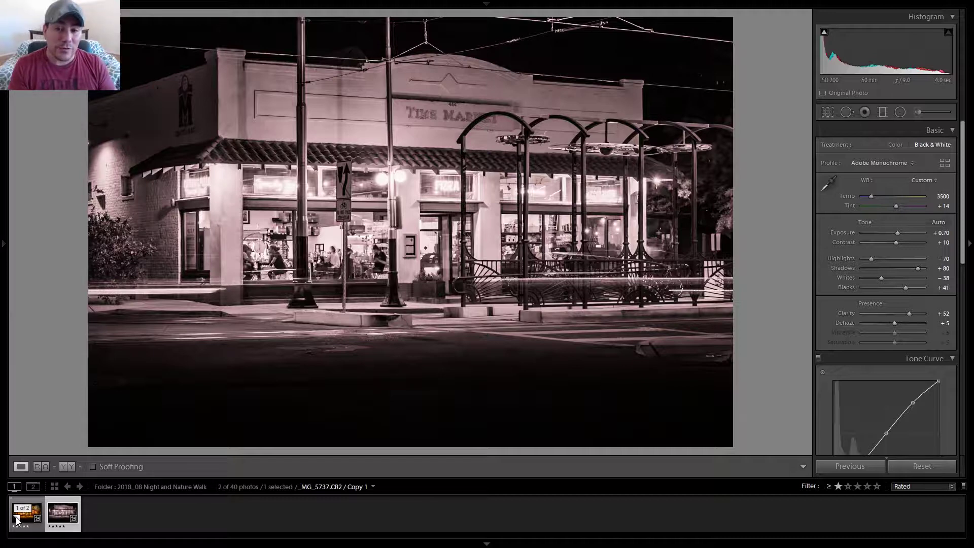
{"action": "right_click", "coordinate": [18, 517]}
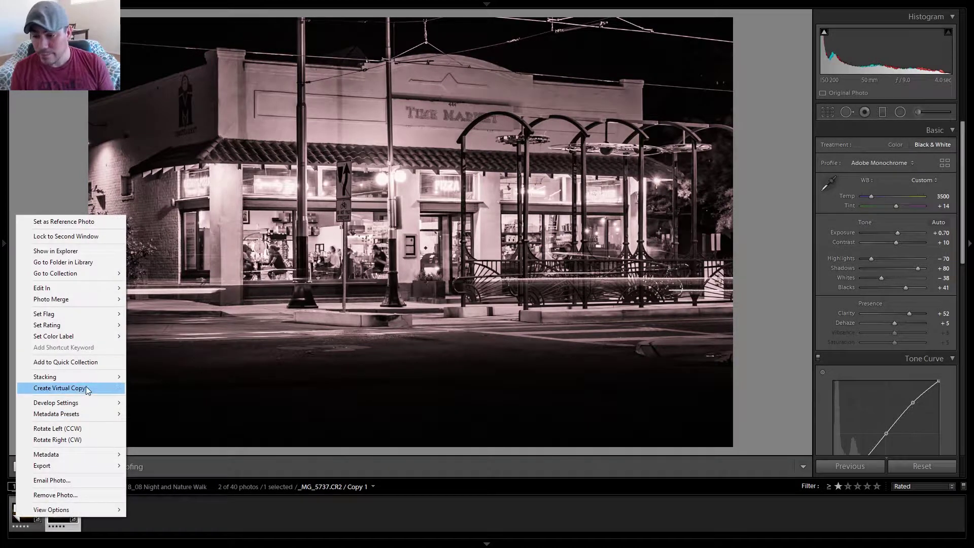
{"action": "left_click", "coordinate": [87, 389]}
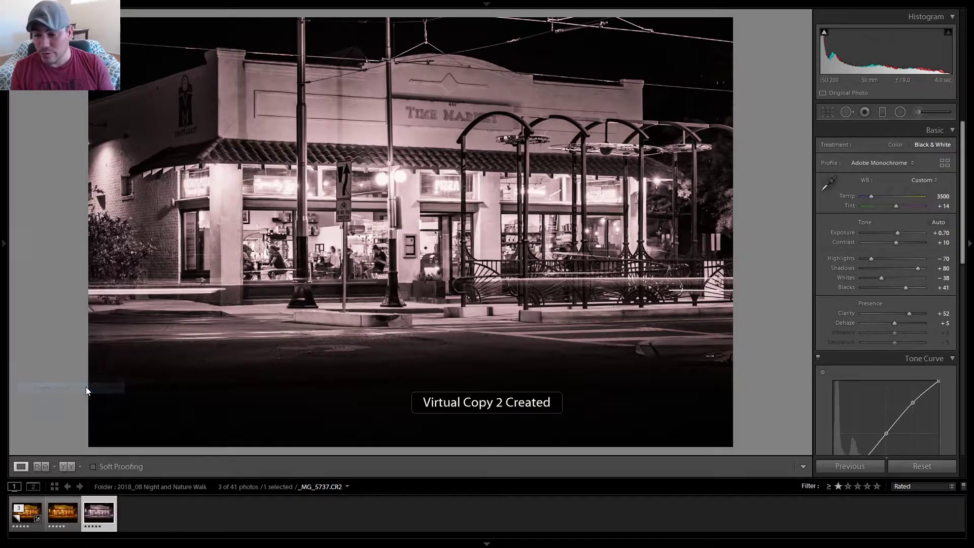
{"action": "left_click", "coordinate": [63, 515]}
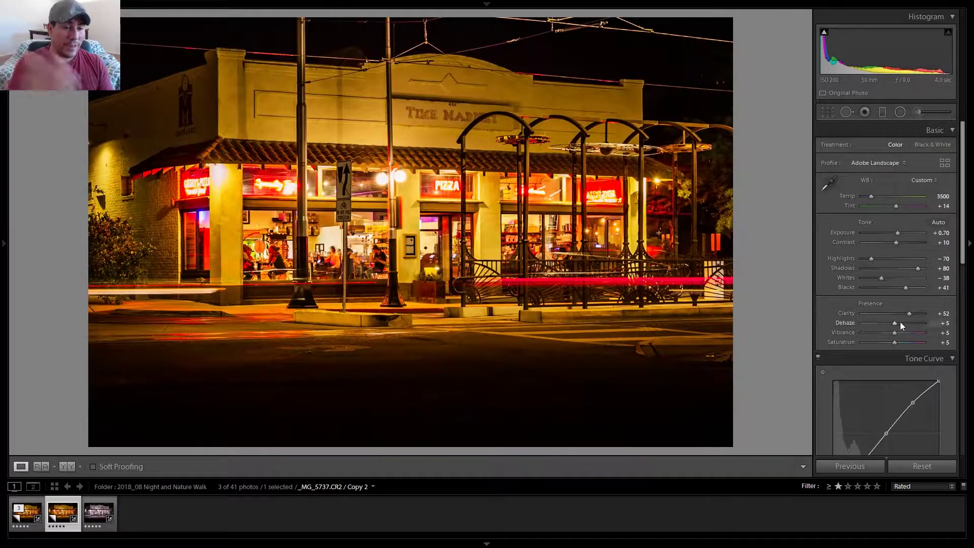
{"action": "left_click_drag", "start_coordinate": [897, 233], "coordinate": [883, 233]}
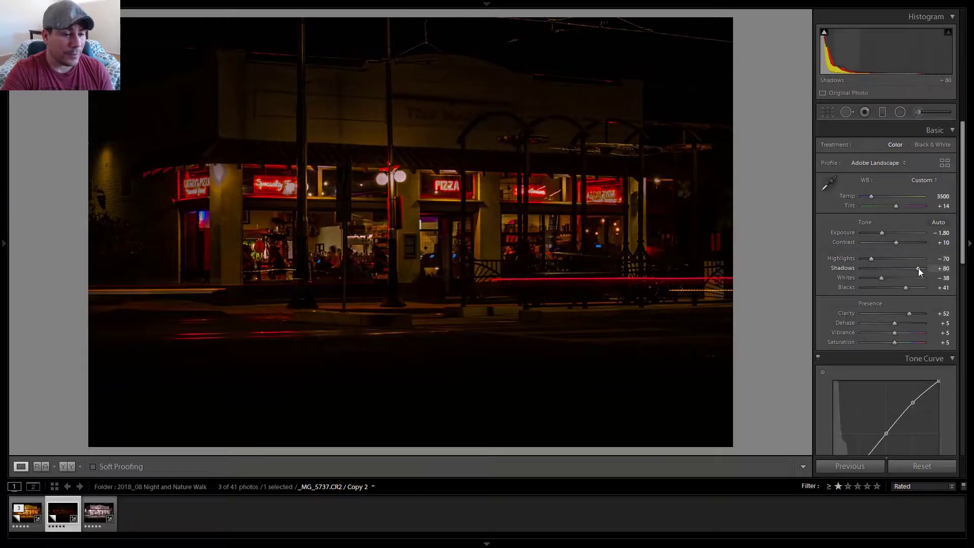
{"action": "left_click_drag", "start_coordinate": [918, 268], "coordinate": [925, 268]}
{"action": "left_click_drag", "start_coordinate": [911, 313], "coordinate": [934, 333]}
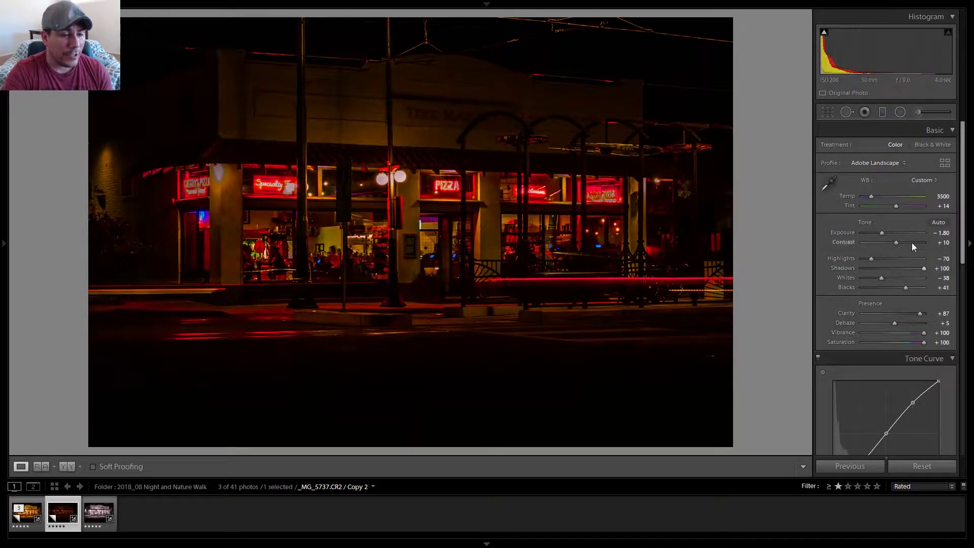
{"action": "left_click_drag", "start_coordinate": [882, 232], "coordinate": [890, 238]}
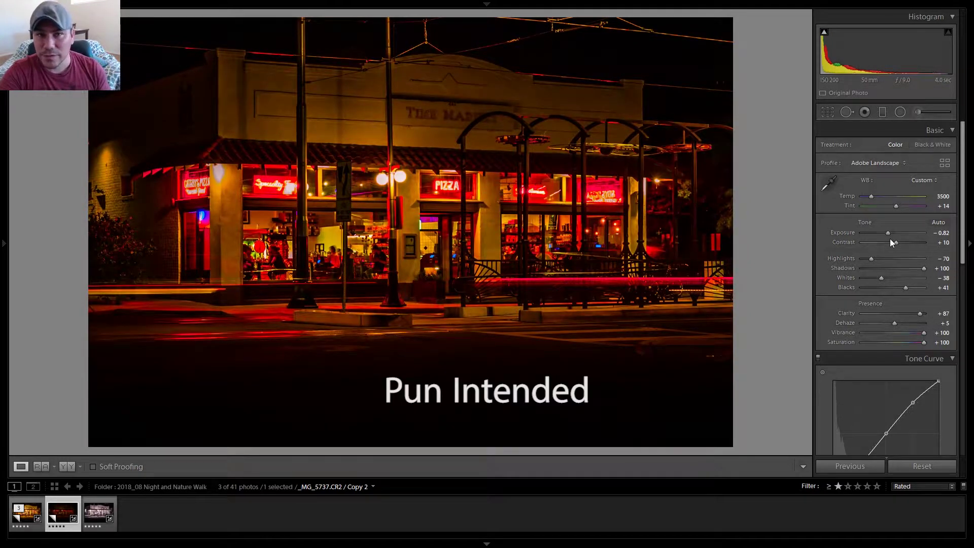
{"action": "key", "text": "Delete"}
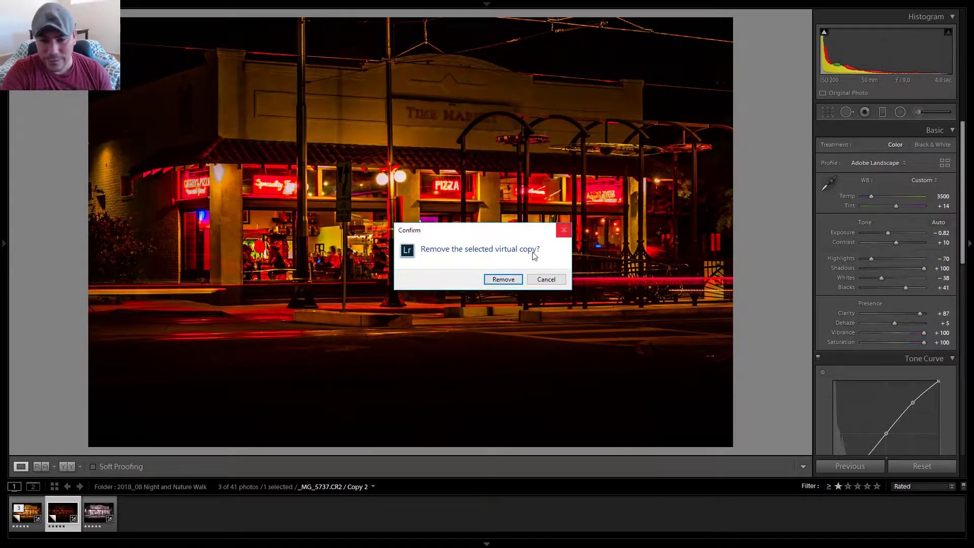
{"action": "left_click", "coordinate": [503, 280]}
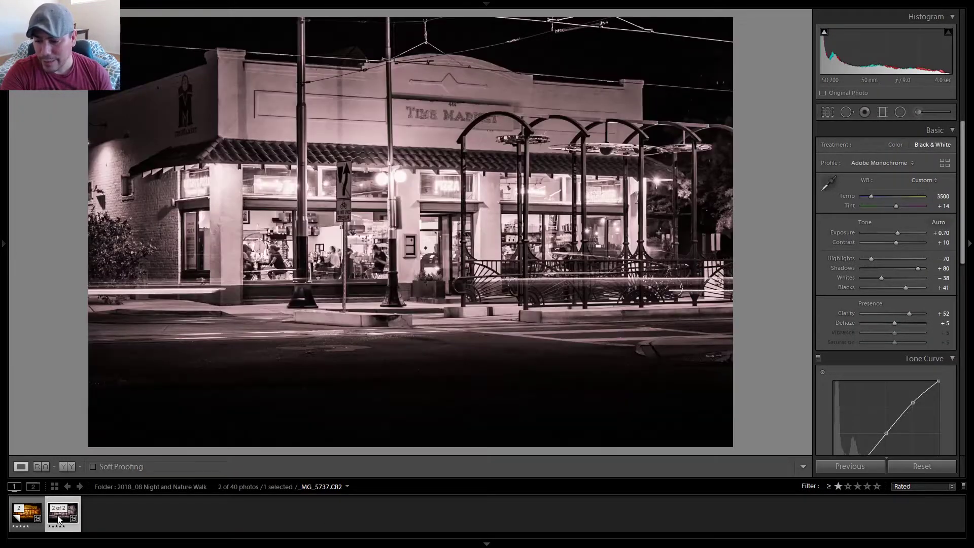
Switch the black-and-white version's Treatment back to Color
{"action": "left_click", "coordinate": [893, 144]}
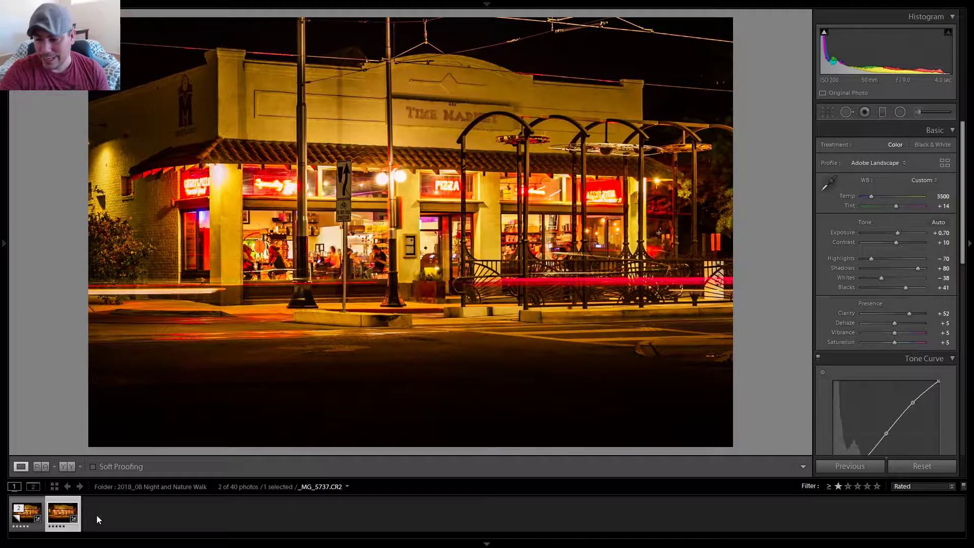
{"action": "left_click", "coordinate": [23, 522]}
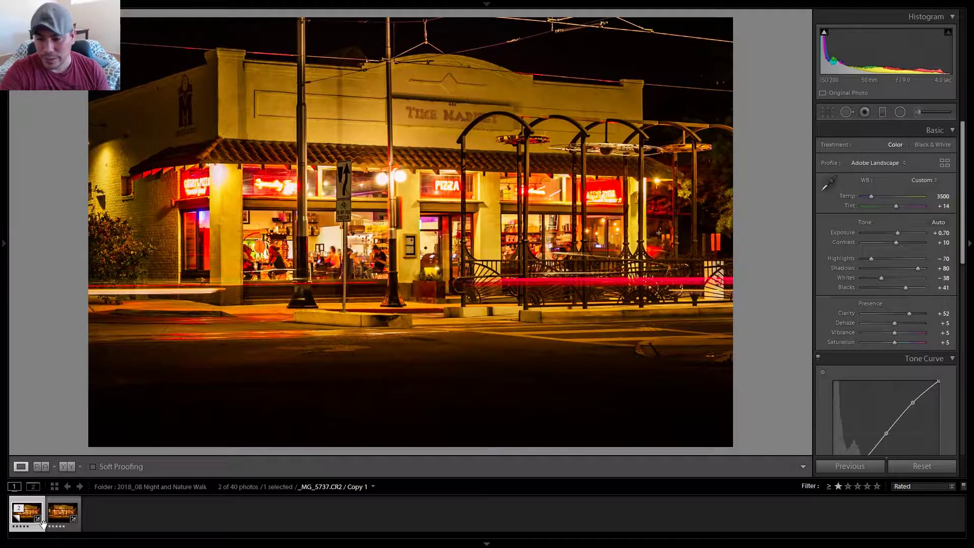
{"action": "left_click", "coordinate": [62, 513]}
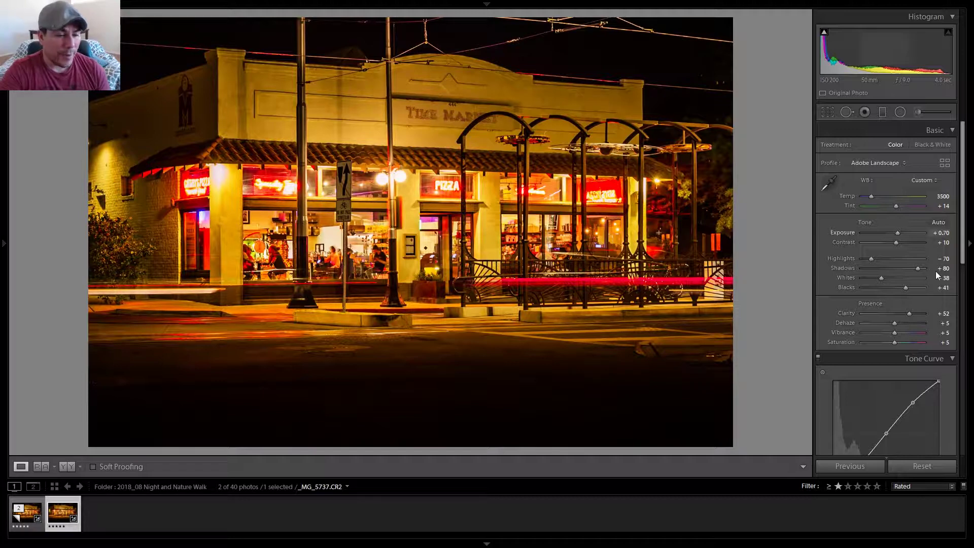
Reset the version's edits and apply Auto tone (3300 temp, −55 highlights, +40 shadows)
{"action": "left_click", "coordinate": [927, 468]}
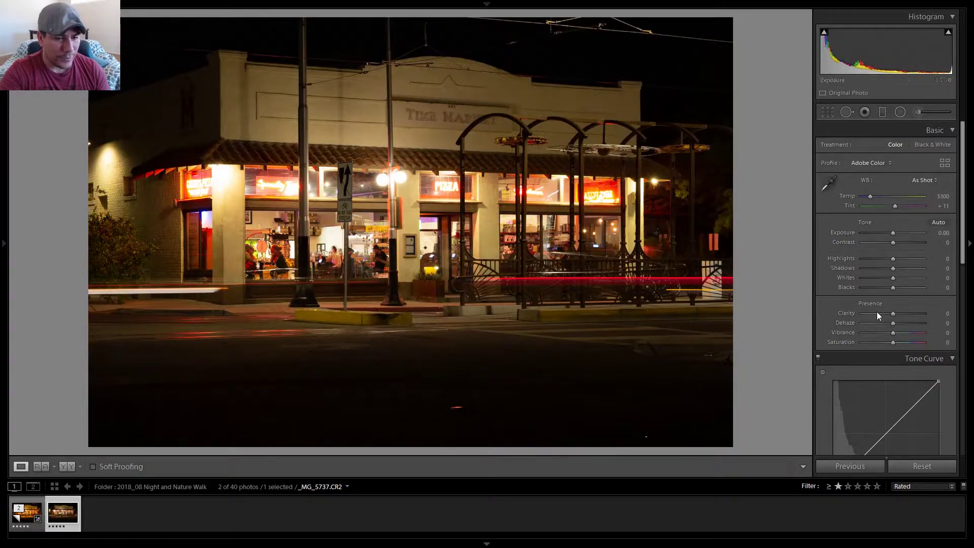
{"action": "left_click", "coordinate": [861, 471]}
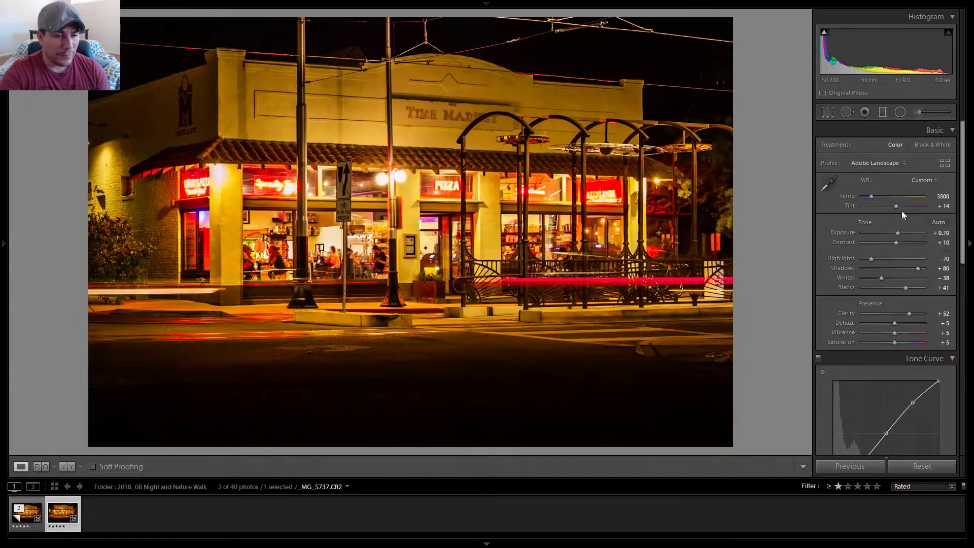
{"action": "left_click", "coordinate": [916, 467]}
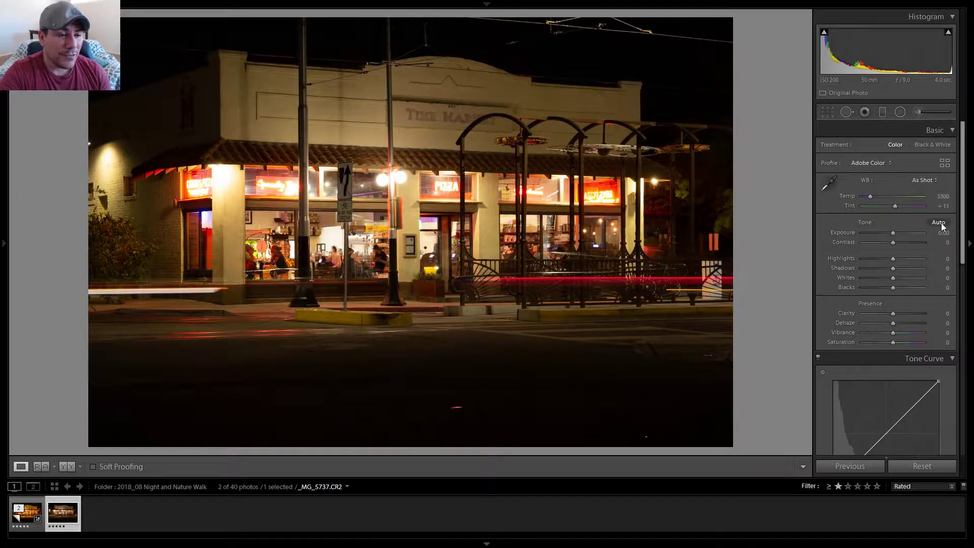
{"action": "left_click", "coordinate": [939, 222]}
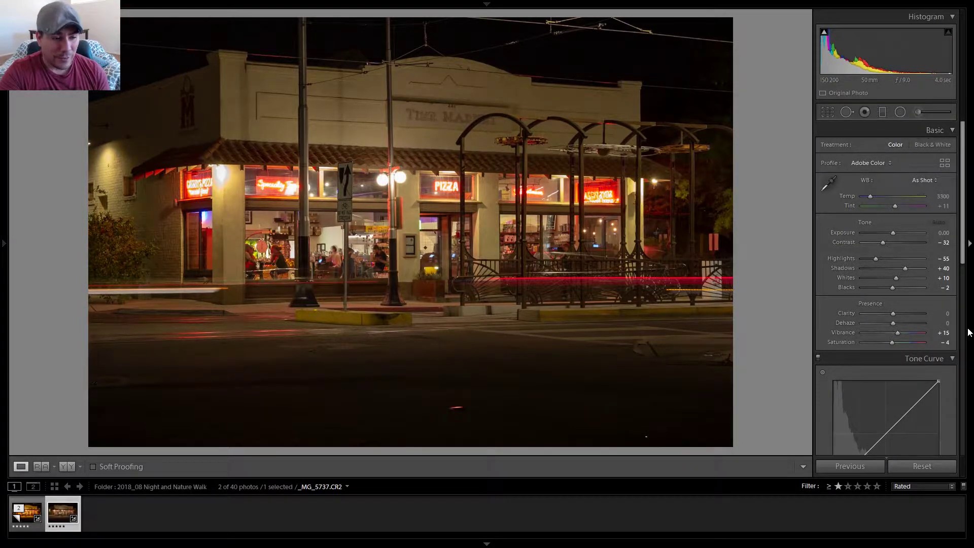
{"action": "left_click", "coordinate": [953, 359]}
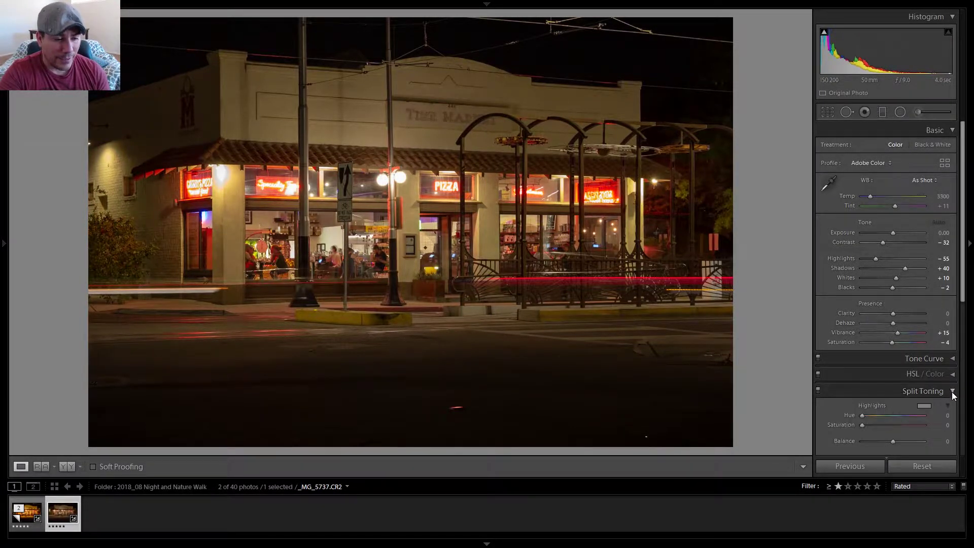
Reset Vibrance and Contrast to 0 and bring up the crop and straighten overlay
{"action": "left_click", "coordinate": [951, 392]}
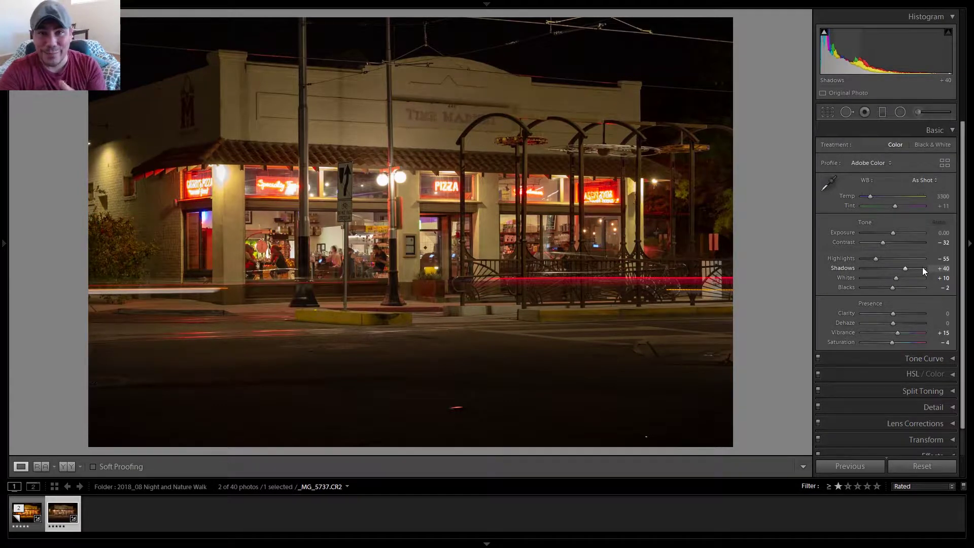
{"action": "double_click", "coordinate": [897, 333]}
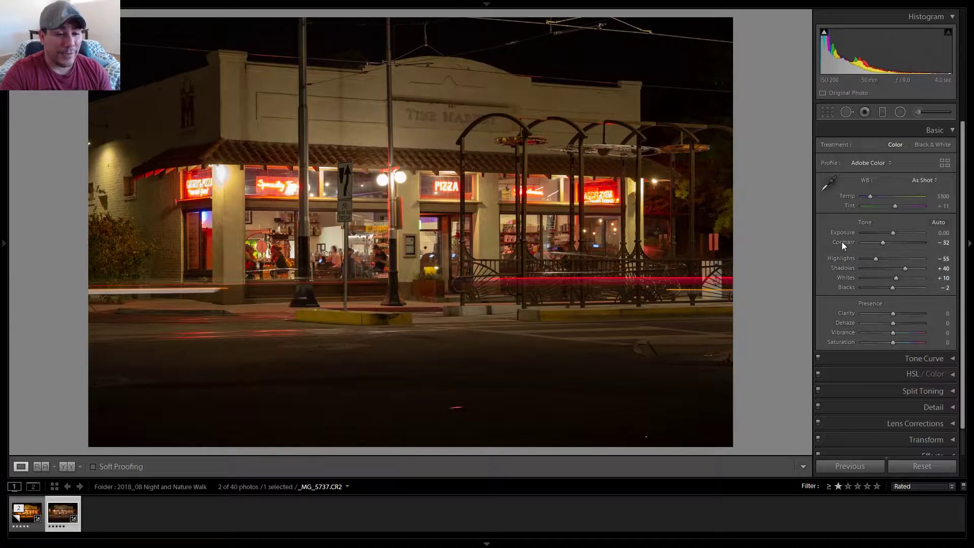
{"action": "double_click", "coordinate": [882, 243]}
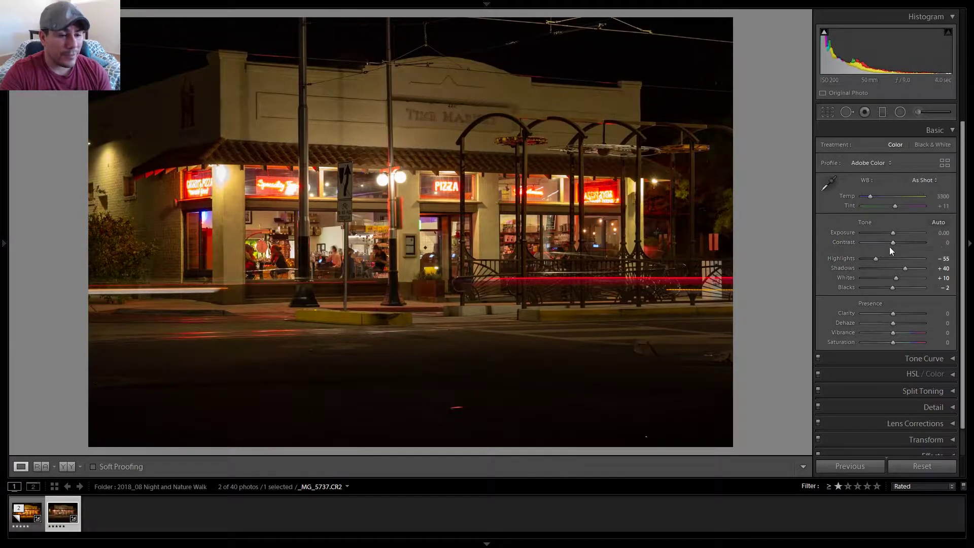
{"action": "left_click_drag", "start_coordinate": [893, 242], "coordinate": [924, 242]}
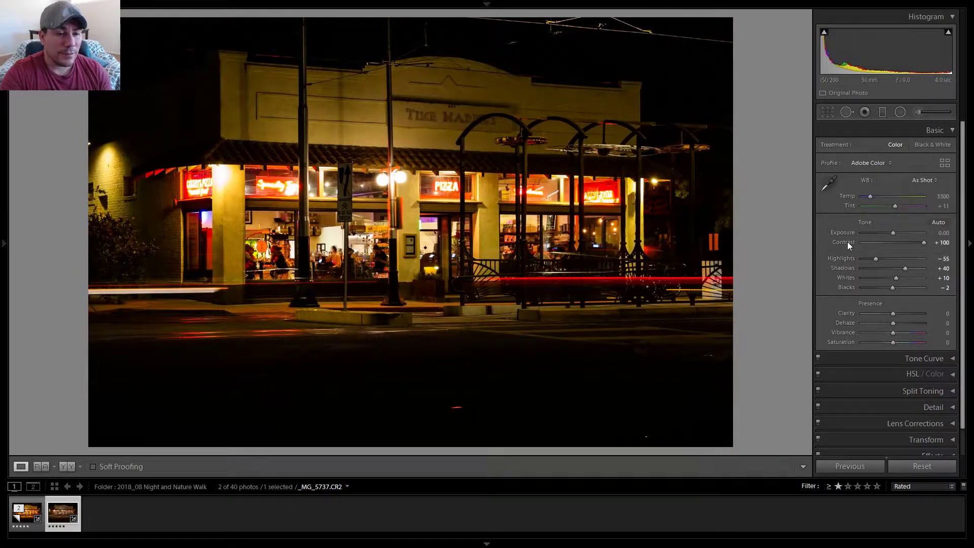
{"action": "double_click", "coordinate": [847, 241]}
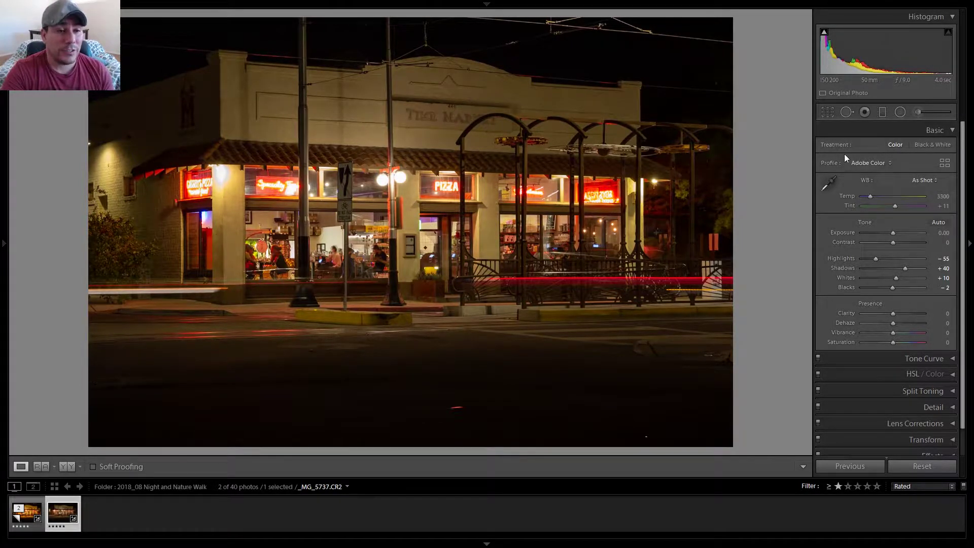
{"action": "left_click", "coordinate": [827, 113]}
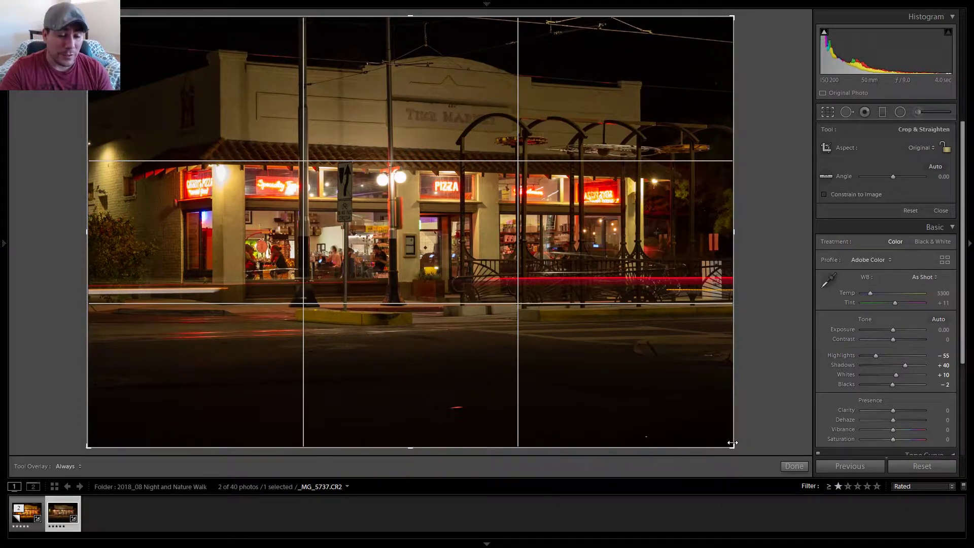
Try tighter and portrait crops, then exit cropping without applying and collapse the Basic panel
{"action": "left_click_drag", "start_coordinate": [733, 447], "coordinate": [666, 295]}
{"action": "key", "text": "x"}
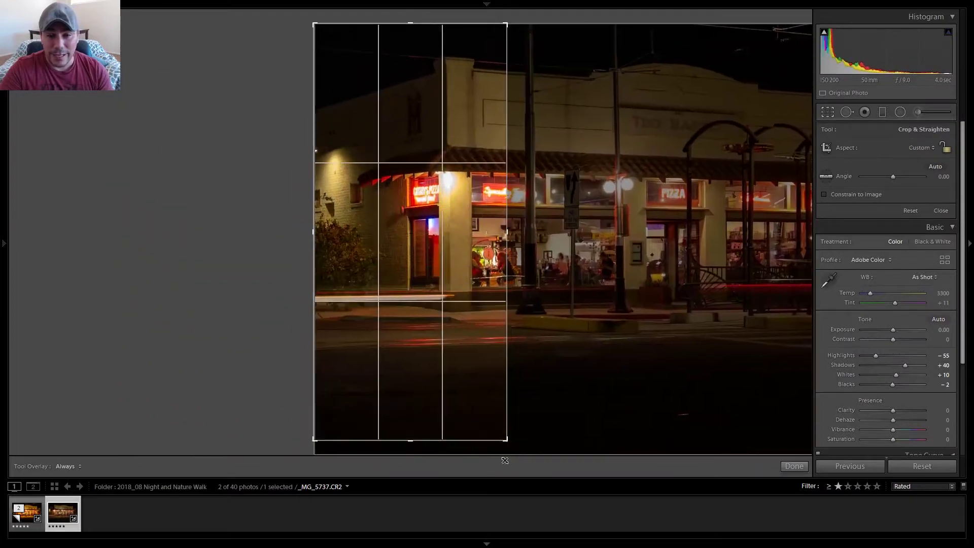
{"action": "key", "text": "ctrl+alt+r"}
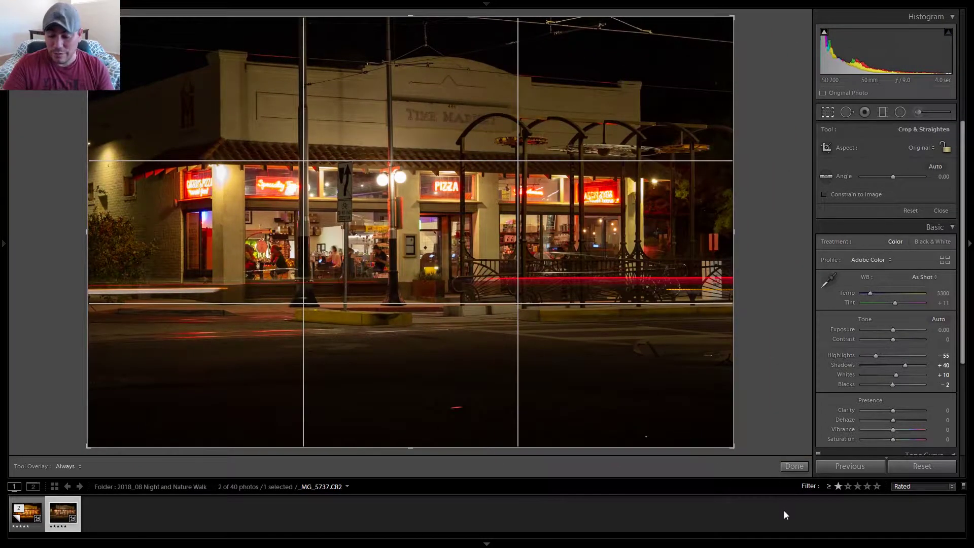
{"action": "left_click_drag", "start_coordinate": [734, 447], "coordinate": [775, 479]}
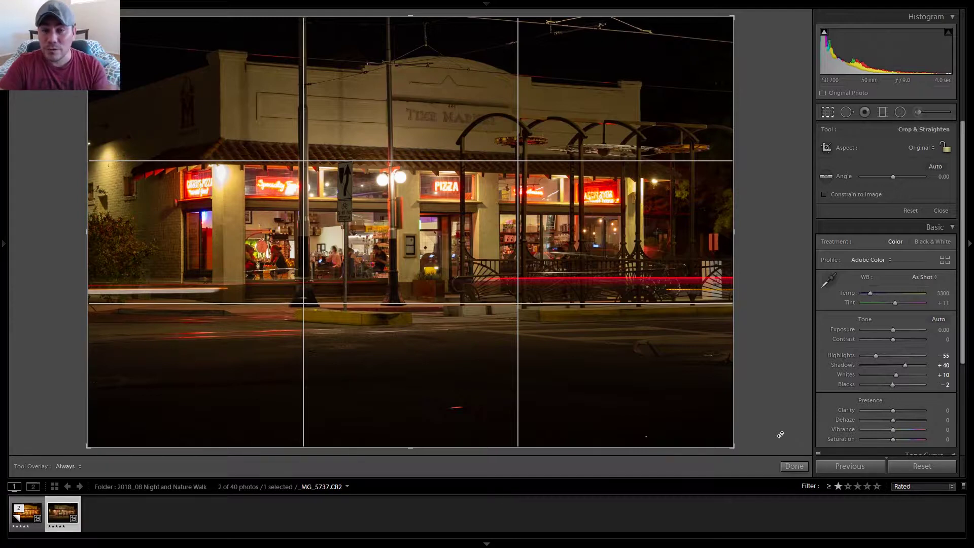
{"action": "key", "text": "x"}
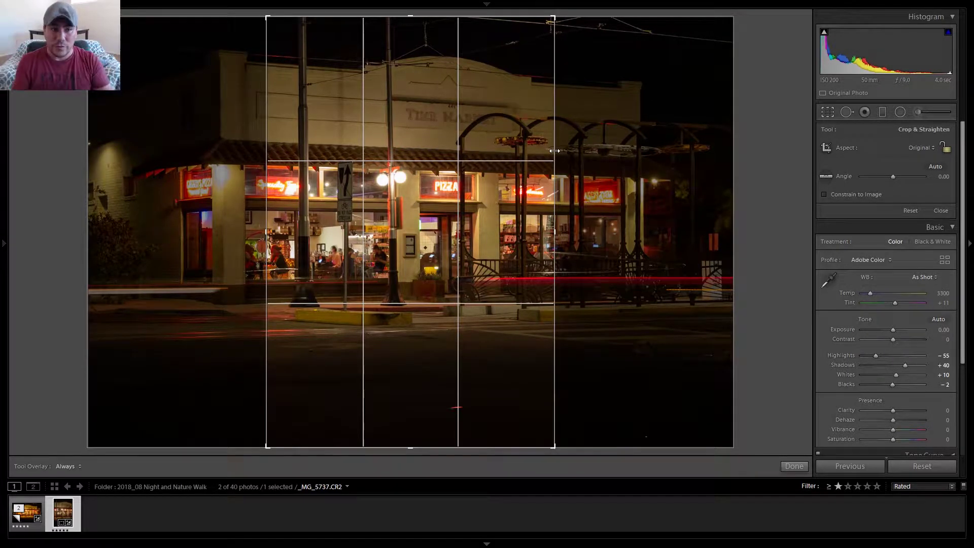
{"action": "key", "text": "Escape"}
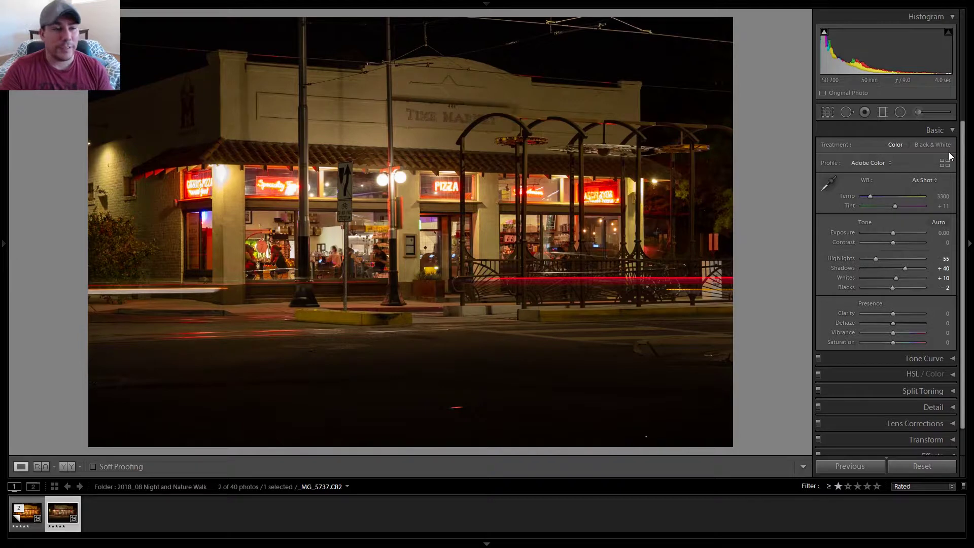
{"action": "left_click", "coordinate": [944, 130]}
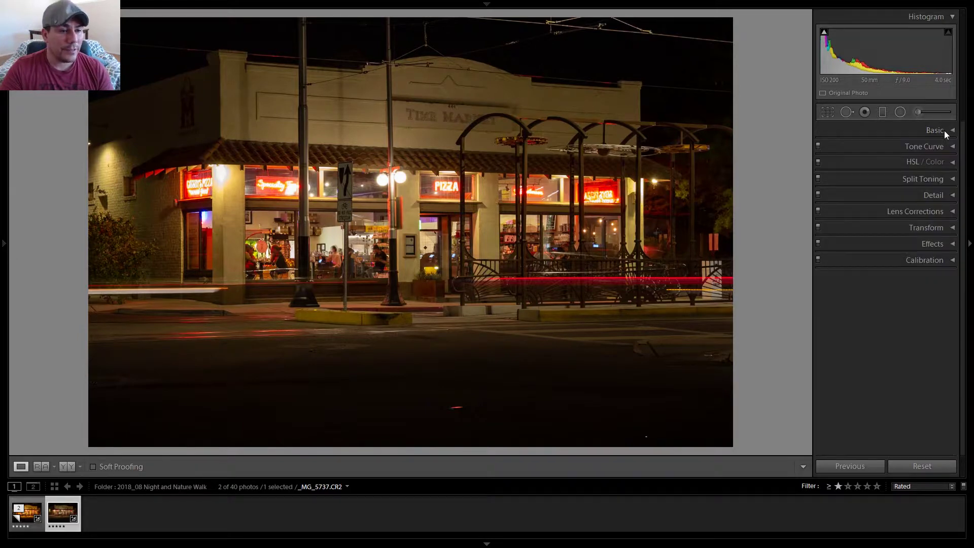
In Lens Corrections, enable Remove Chromatic Aberration and the Sigma lens profile correction
{"action": "left_click", "coordinate": [942, 211]}
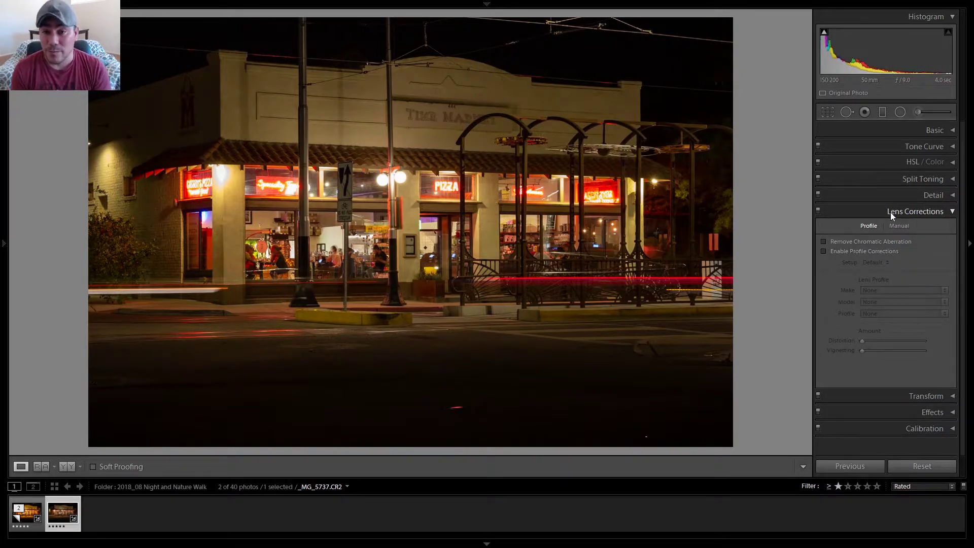
{"action": "left_click", "coordinate": [867, 242]}
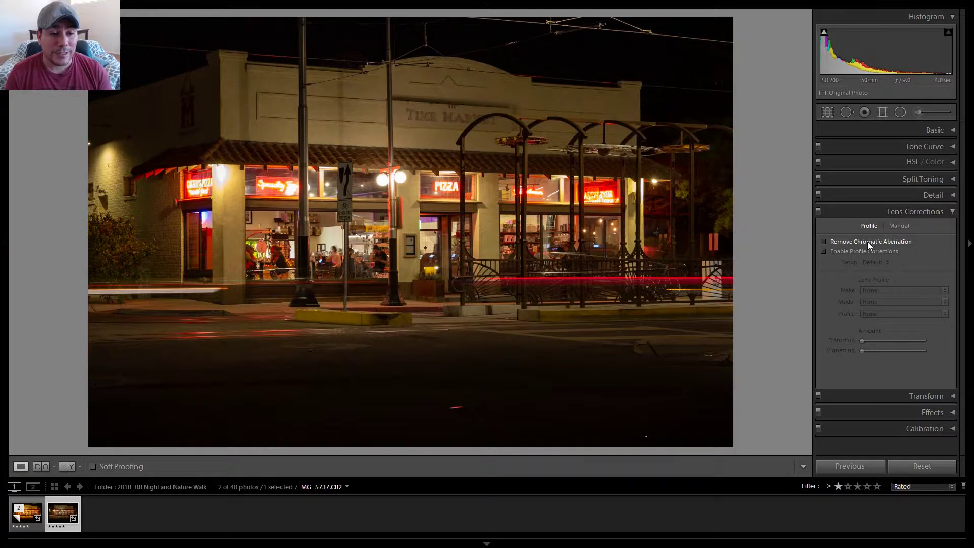
{"action": "left_click", "coordinate": [858, 251]}
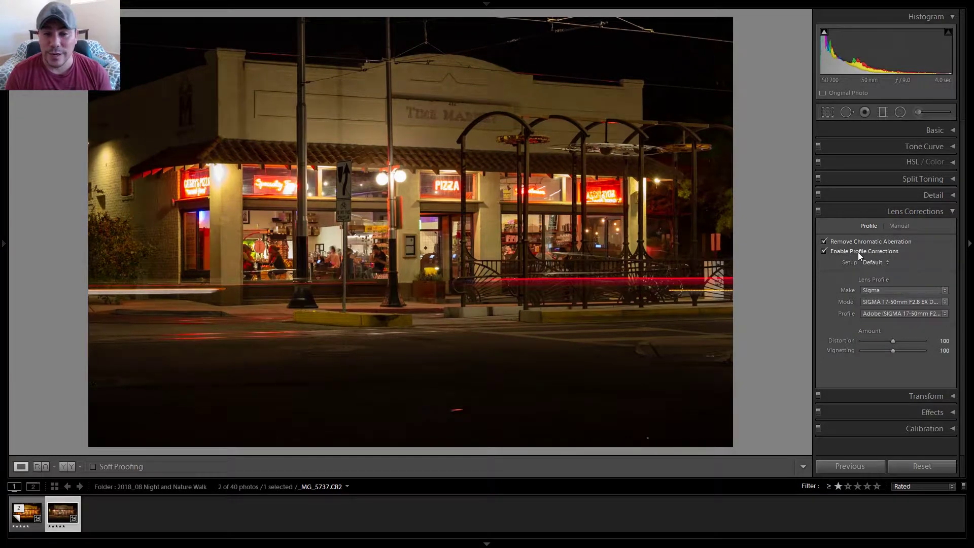
{"action": "key", "text": "ctrl+6"}
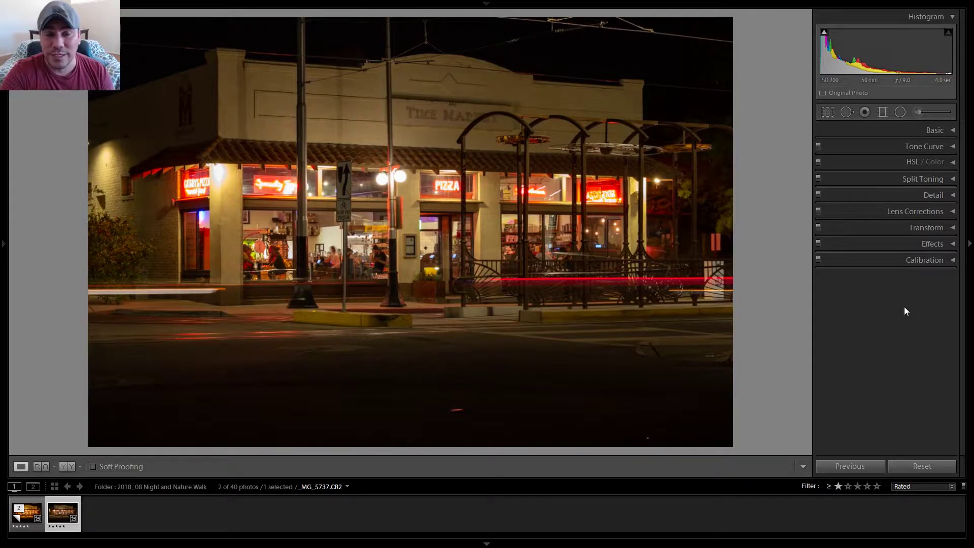
{"action": "left_click", "coordinate": [945, 130]}
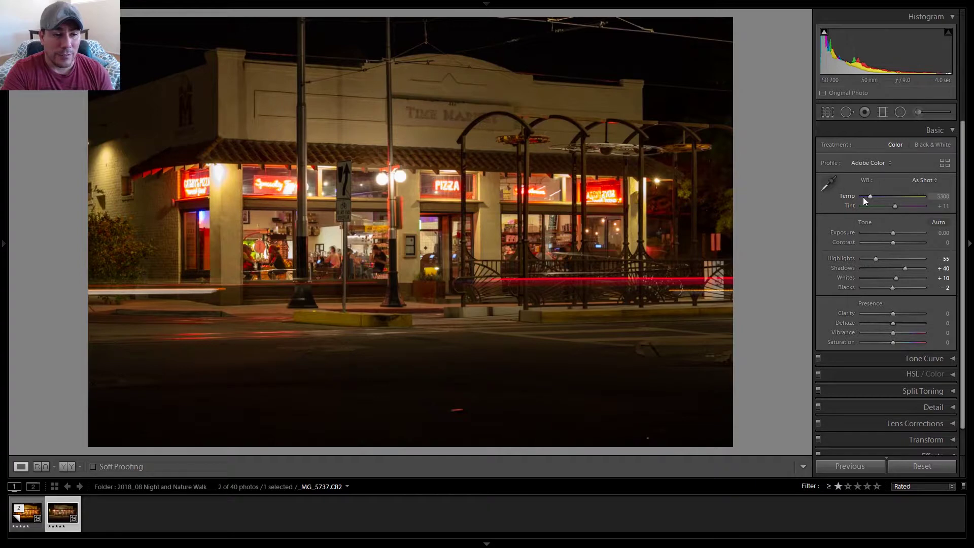
Warm Temp to 3800 and set Whites to +10 while checking for clipping
{"action": "mouse_move", "coordinate": [870, 197]}
{"action": "left_mouse_down"}
{"action": "mouse_move", "coordinate": [861, 197]}
{"action": "mouse_move", "coordinate": [926, 195]}
{"action": "mouse_move", "coordinate": [862, 195]}
{"action": "mouse_move", "coordinate": [874, 196]}
{"action": "left_mouse_up"}
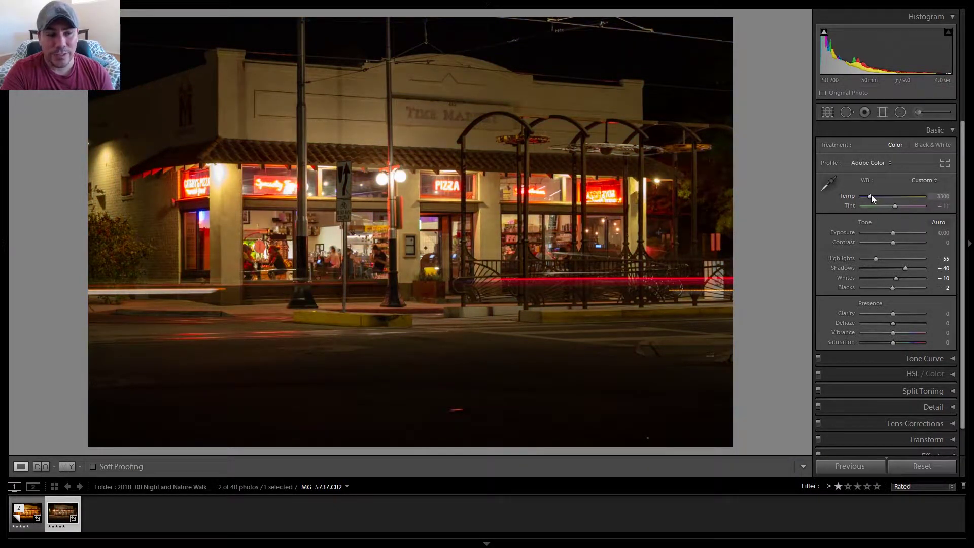
{"action": "scroll", "coordinate": [870, 197], "scroll_direction": "up", "scroll_amount": 2}
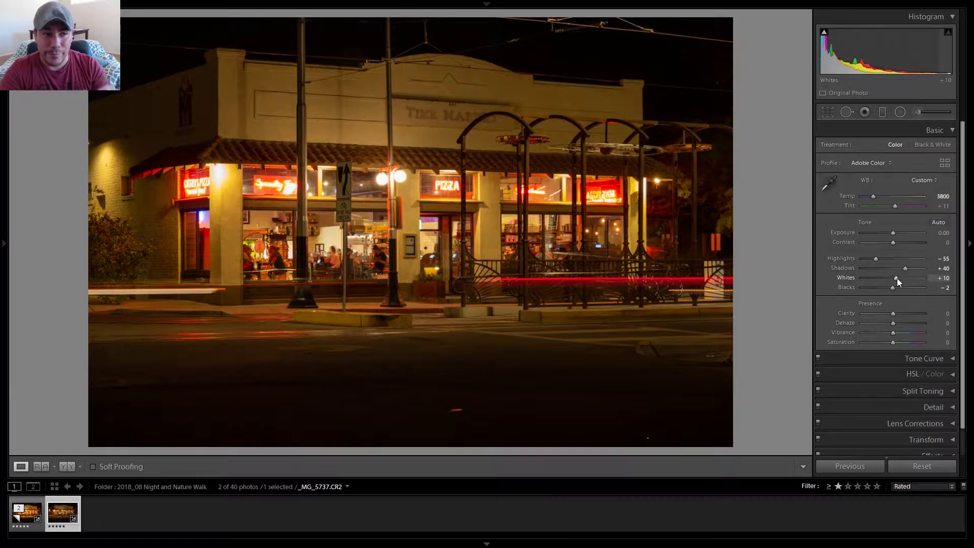
{"action": "left_click_drag", "start_coordinate": [896, 278], "coordinate": [899, 279]}
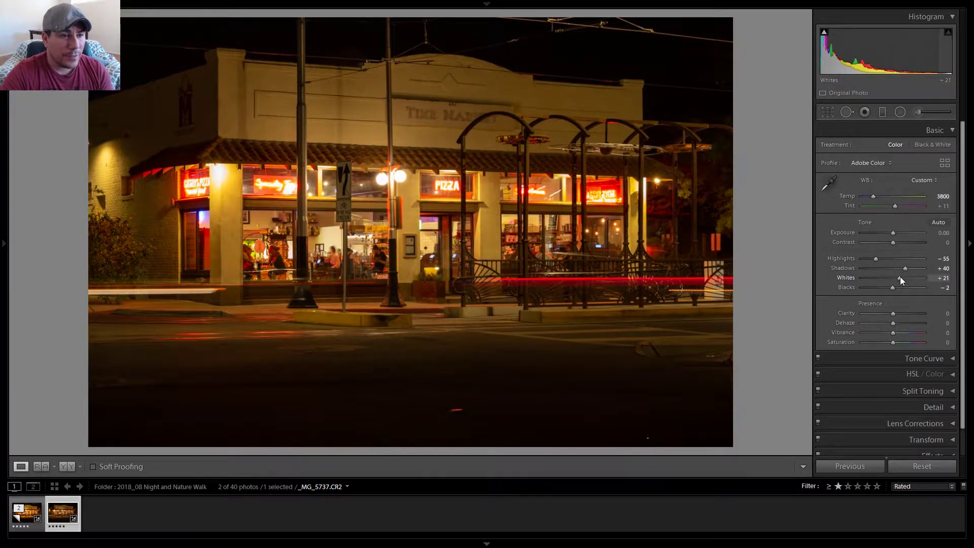
{"action": "mouse_move", "coordinate": [900, 277]}
{"action": "left_mouse_down"}
{"action": "mouse_move", "coordinate": [909, 280]}
{"action": "mouse_move", "coordinate": [899, 283]}
{"action": "left_mouse_up"}
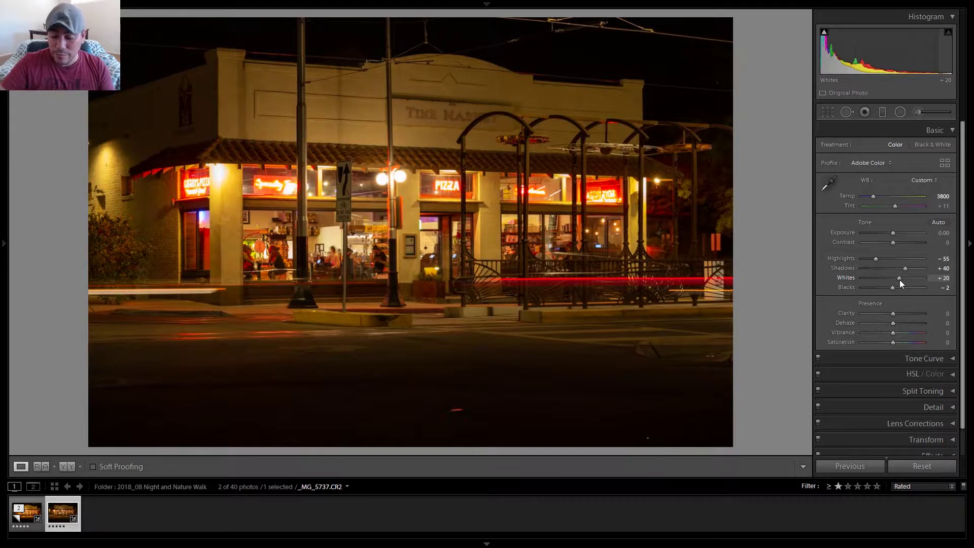
{"action": "left_click_drag", "start_coordinate": [899, 279], "coordinate": [883, 283], "text": "alt"}
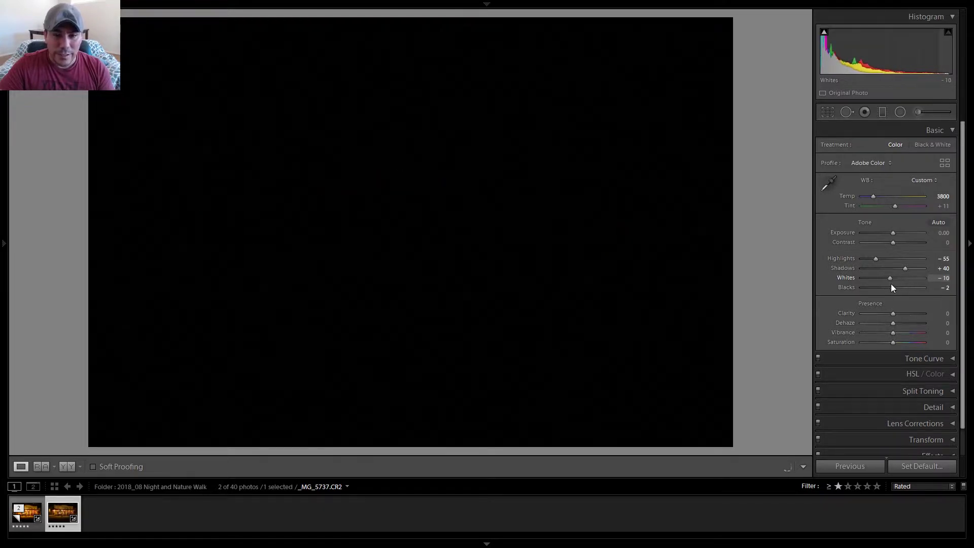
{"action": "left_click_drag", "start_coordinate": [895, 284], "coordinate": [897, 291], "text": "alt"}
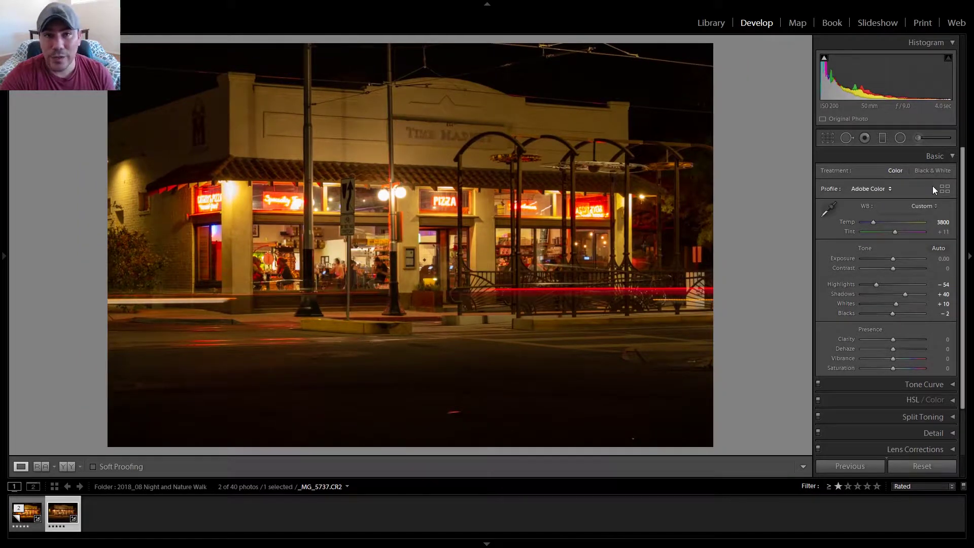
{"action": "left_click", "coordinate": [943, 160]}
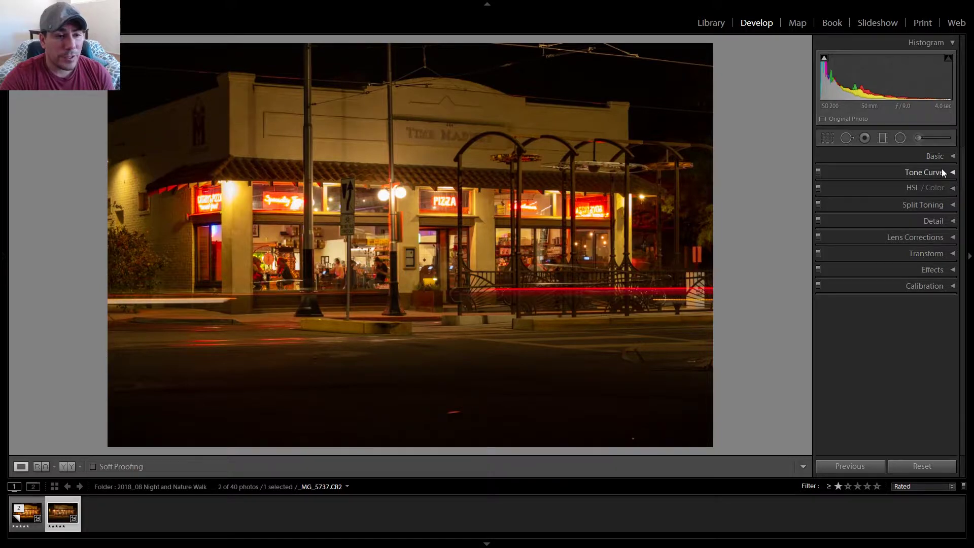
Set the Tone Curve's point curve to Strong Contrast
{"action": "left_click", "coordinate": [943, 172]}
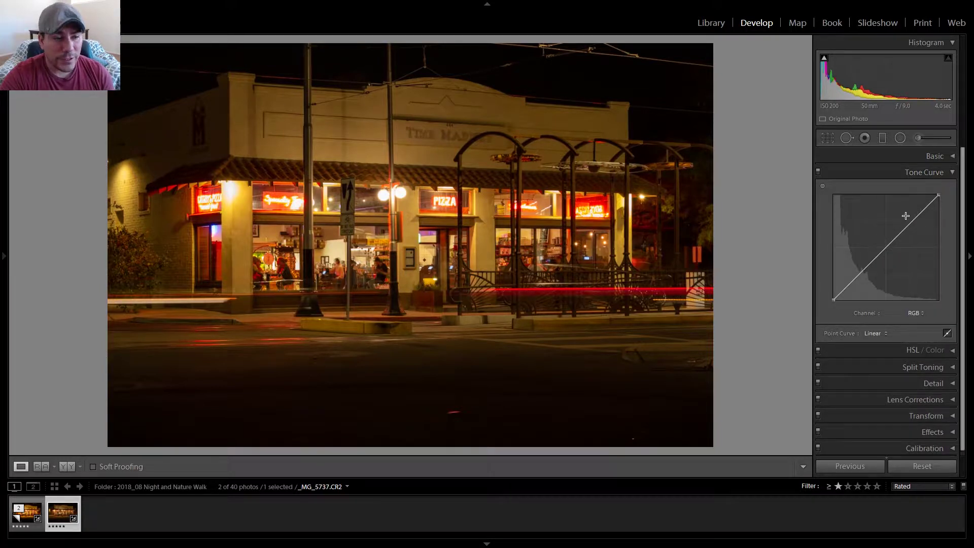
{"action": "left_click", "coordinate": [880, 335]}
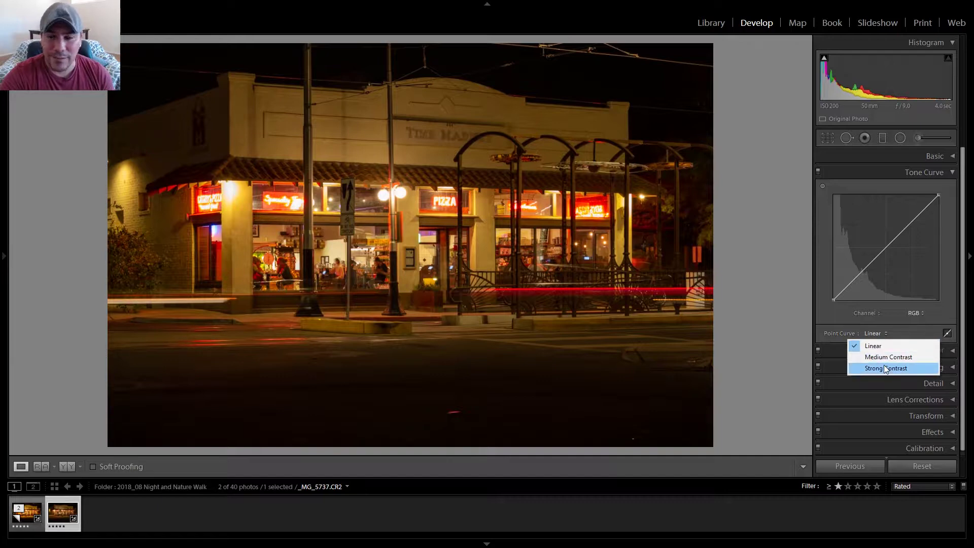
{"action": "left_click", "coordinate": [888, 356]}
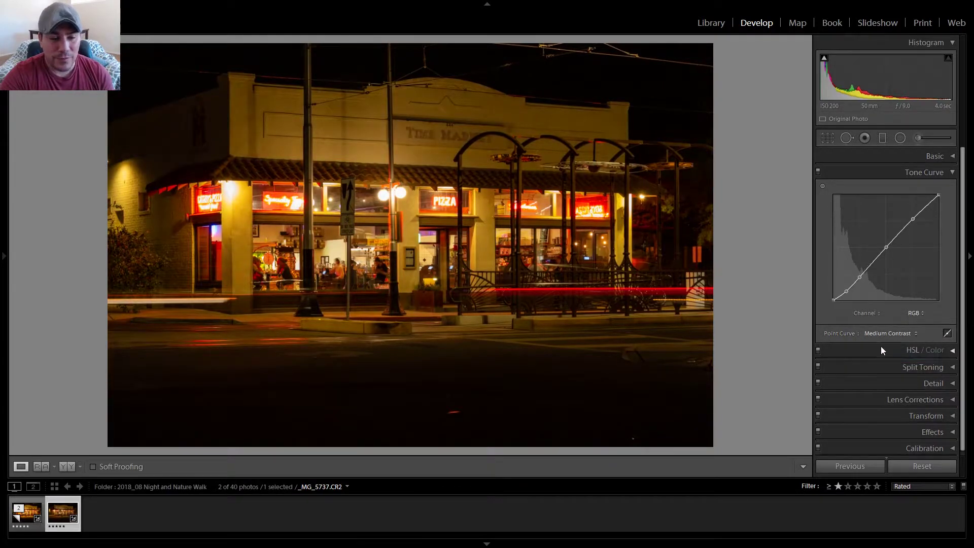
{"action": "left_click", "coordinate": [879, 333]}
{"action": "left_click", "coordinate": [885, 368]}
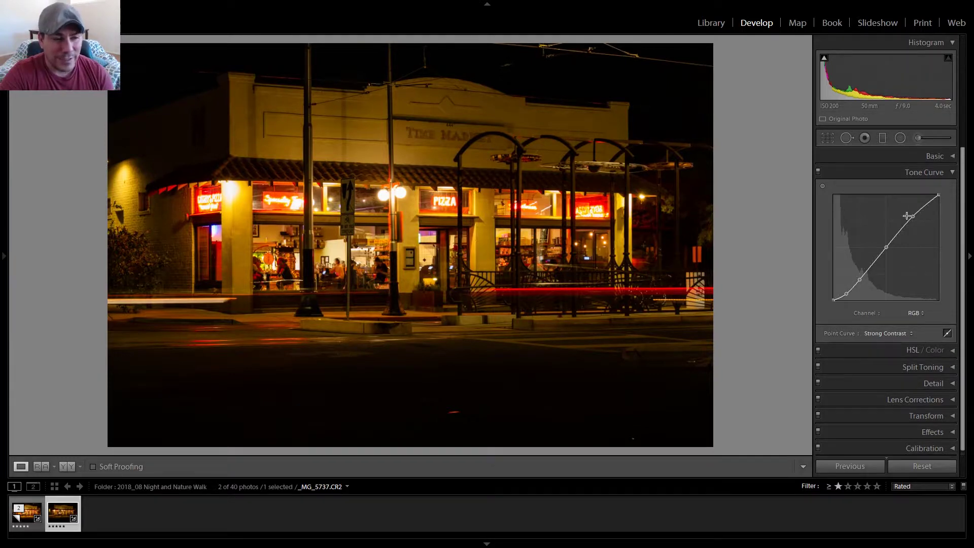
{"action": "left_click", "coordinate": [953, 172]}
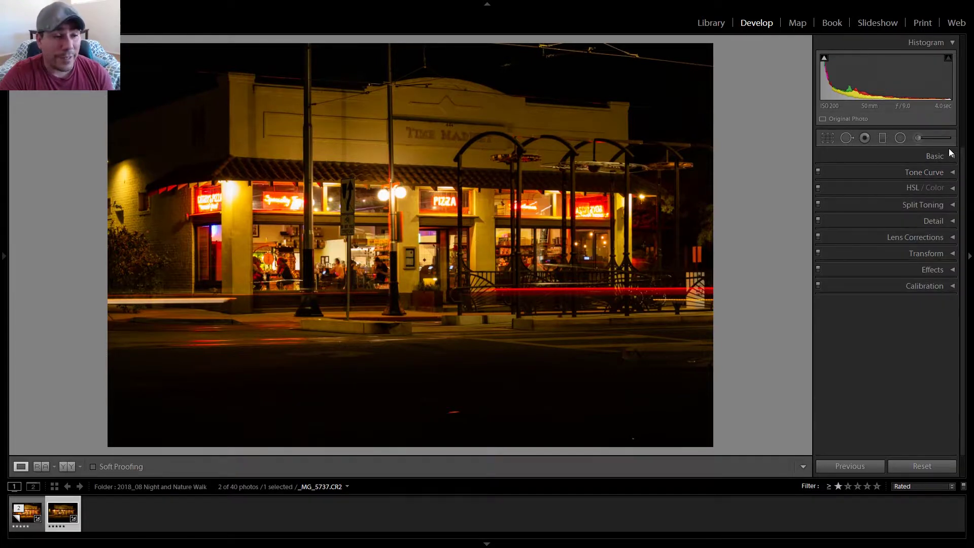
Test raising Clarity in the Basic panel, then reset it to zero
{"action": "left_click", "coordinate": [950, 152]}
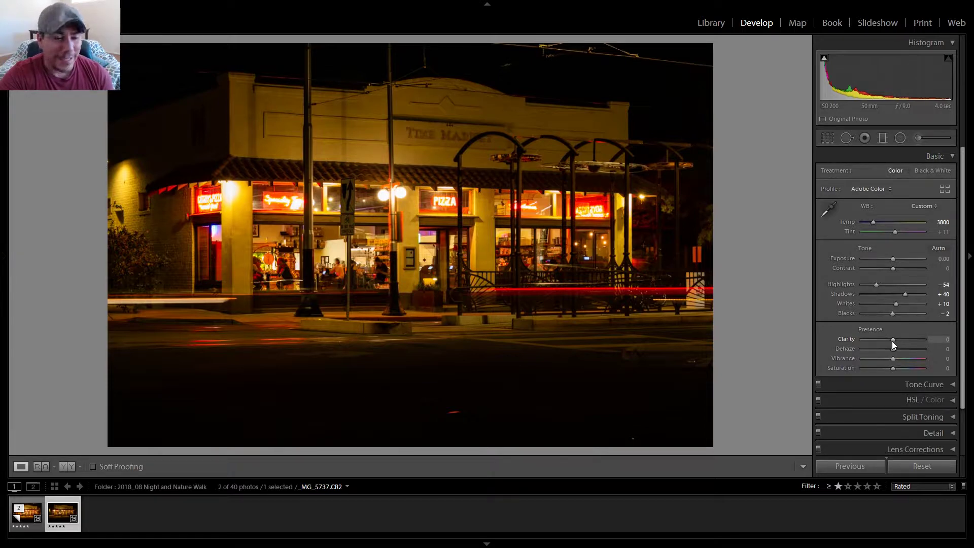
{"action": "key", "text": "shift+Up"}
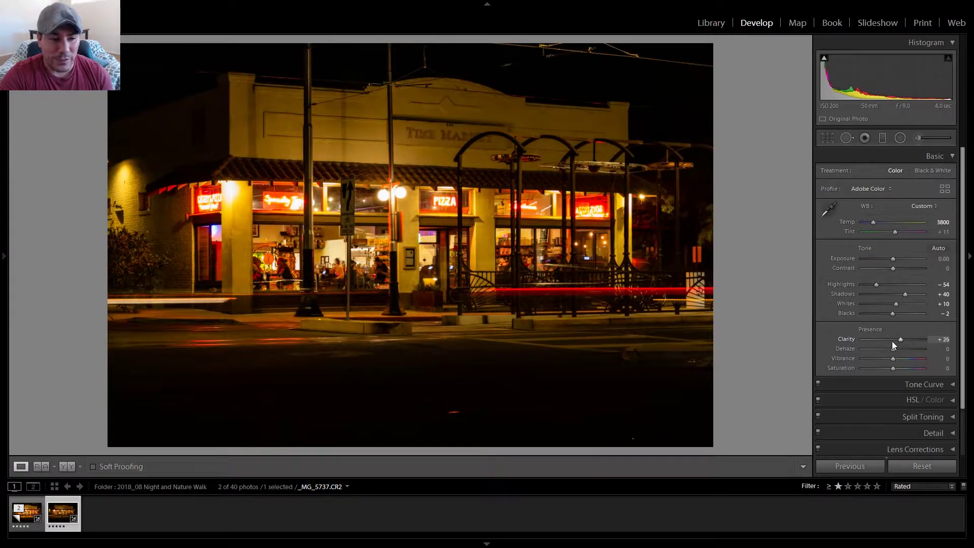
{"action": "key", "text": "shift+Up"}
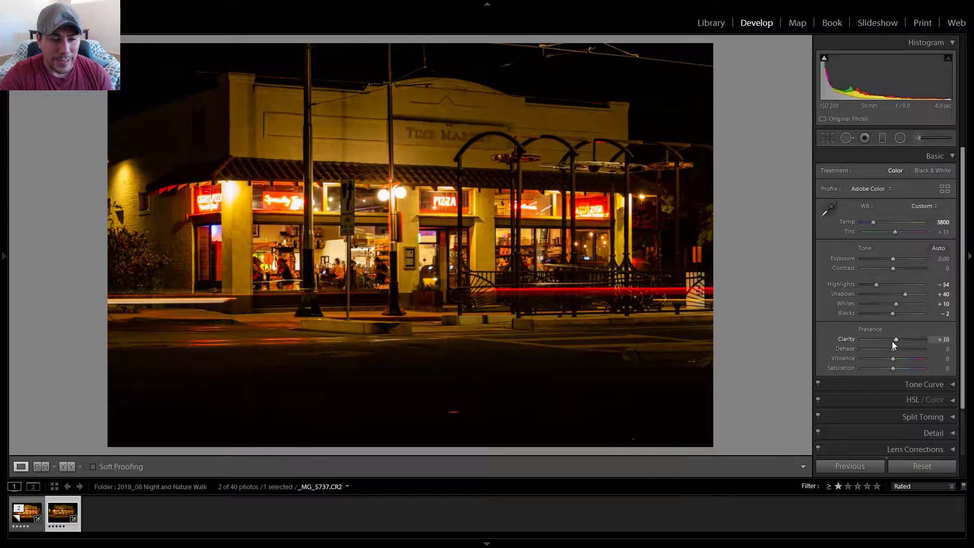
{"action": "double_click", "coordinate": [892, 341]}
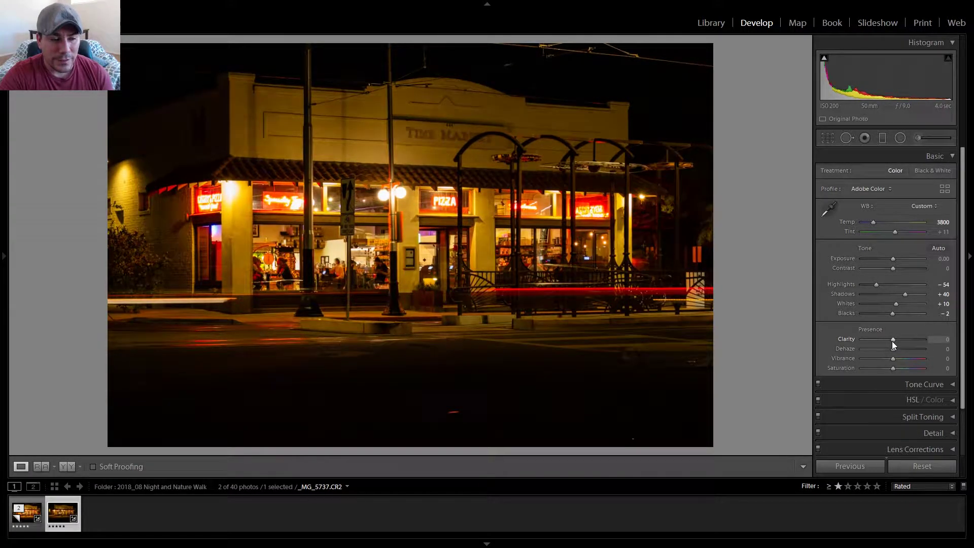
Zoom to 1:1 on the TIME MARKET sign, settle Clarity at +70, and return to Fit view
{"action": "left_click", "coordinate": [445, 135]}
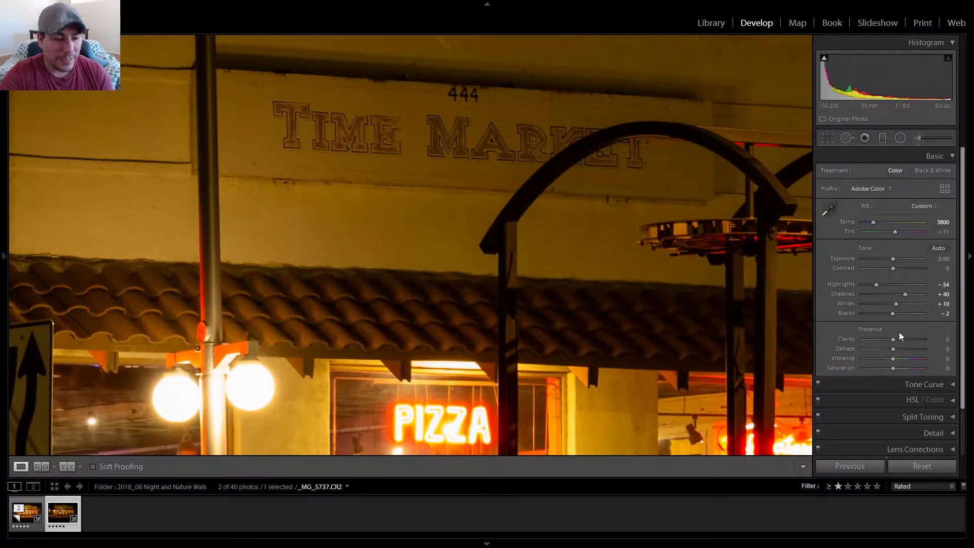
{"action": "scroll", "coordinate": [895, 340], "scroll_direction": "up", "scroll_amount": 6}
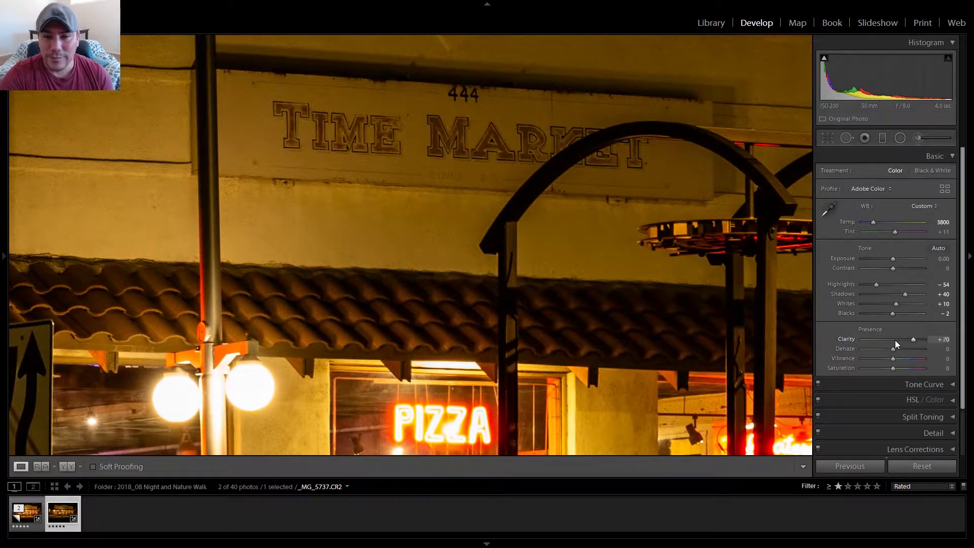
{"action": "scroll", "coordinate": [895, 340], "scroll_direction": "down", "scroll_amount": 15}
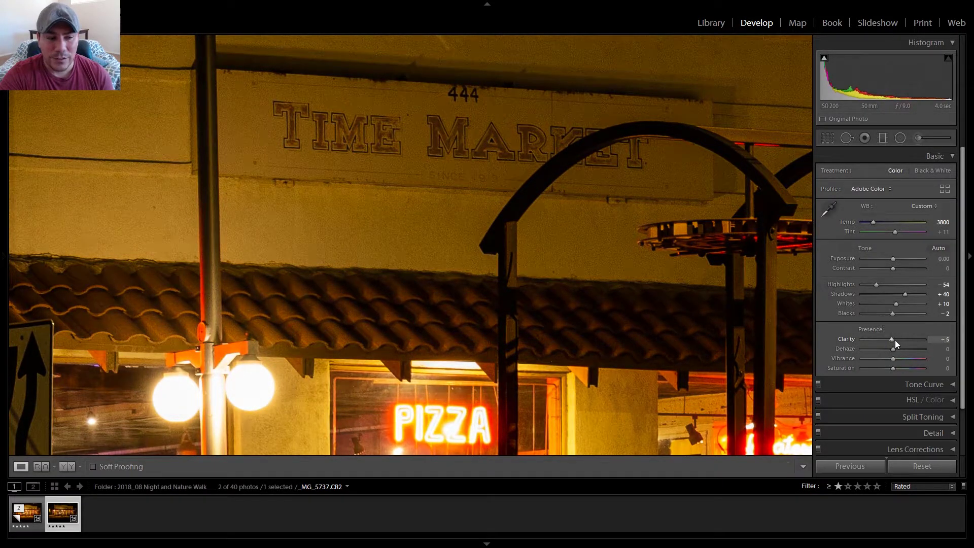
{"action": "scroll", "coordinate": [895, 340], "scroll_direction": "down", "scroll_amount": 9}
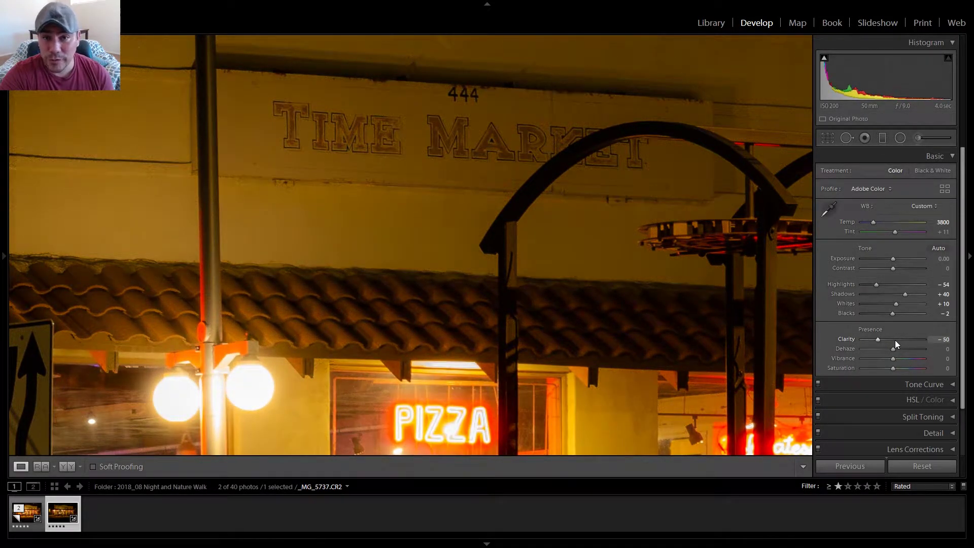
{"action": "scroll", "coordinate": [895, 340], "scroll_direction": "up", "scroll_amount": 1}
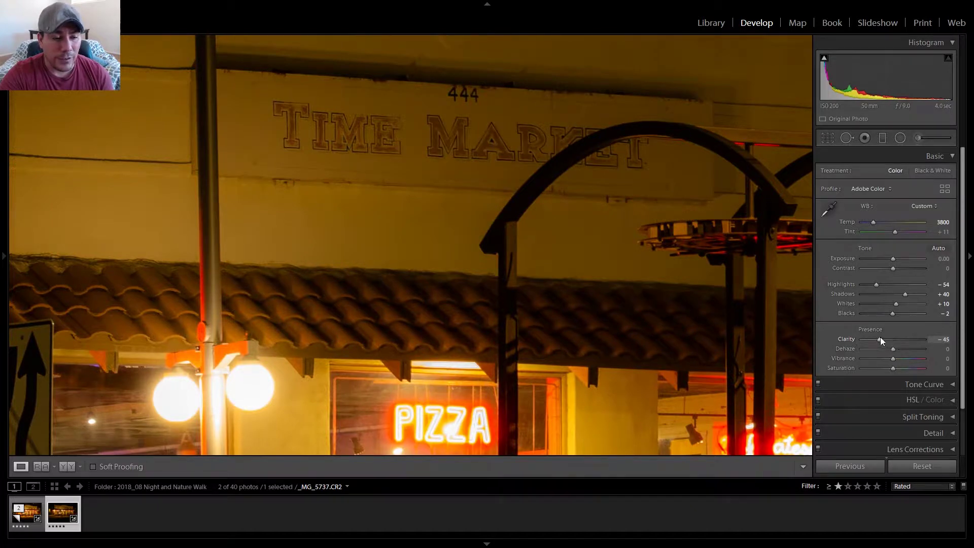
{"action": "scroll", "coordinate": [882, 339], "scroll_direction": "up", "scroll_amount": 7}
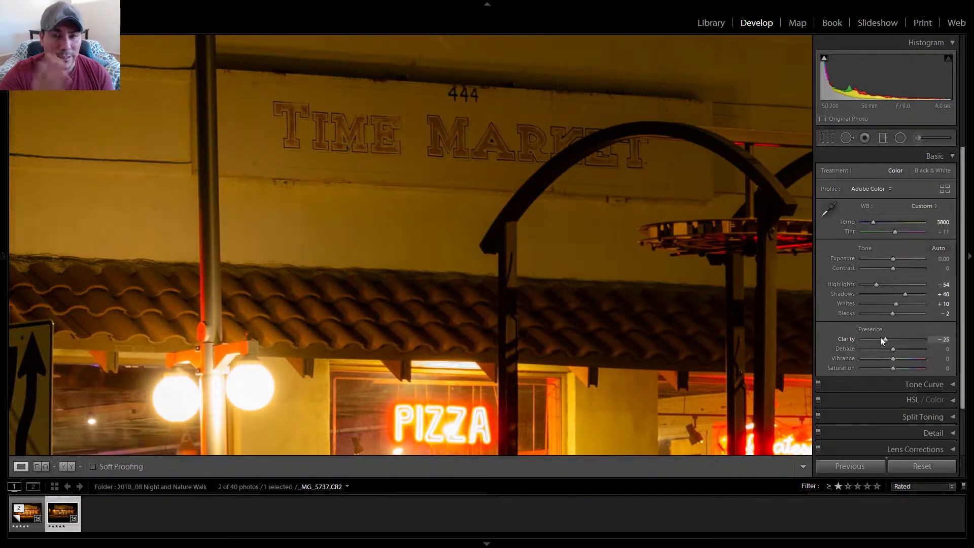
{"action": "scroll", "coordinate": [880, 340], "scroll_direction": "up", "scroll_amount": 5}
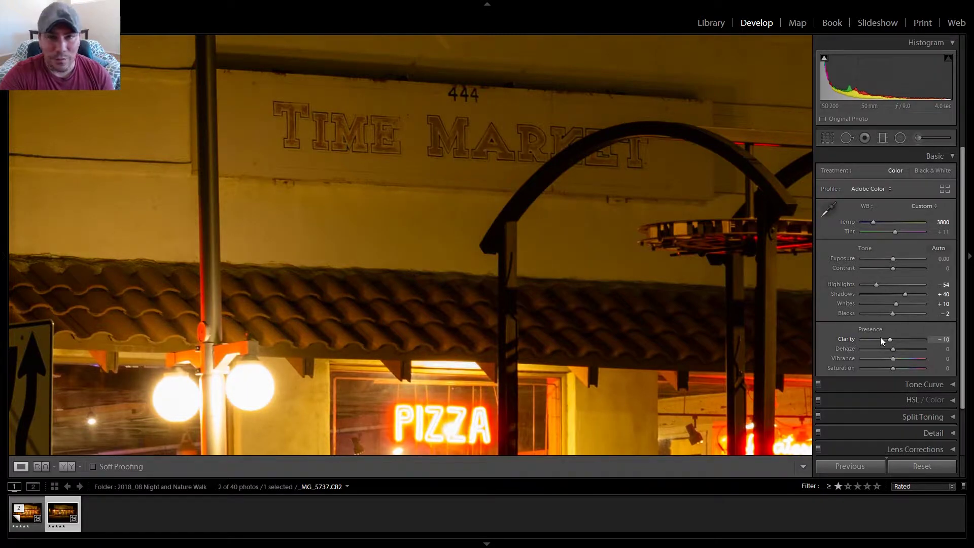
{"action": "scroll", "coordinate": [881, 339], "scroll_direction": "down", "scroll_amount": 2}
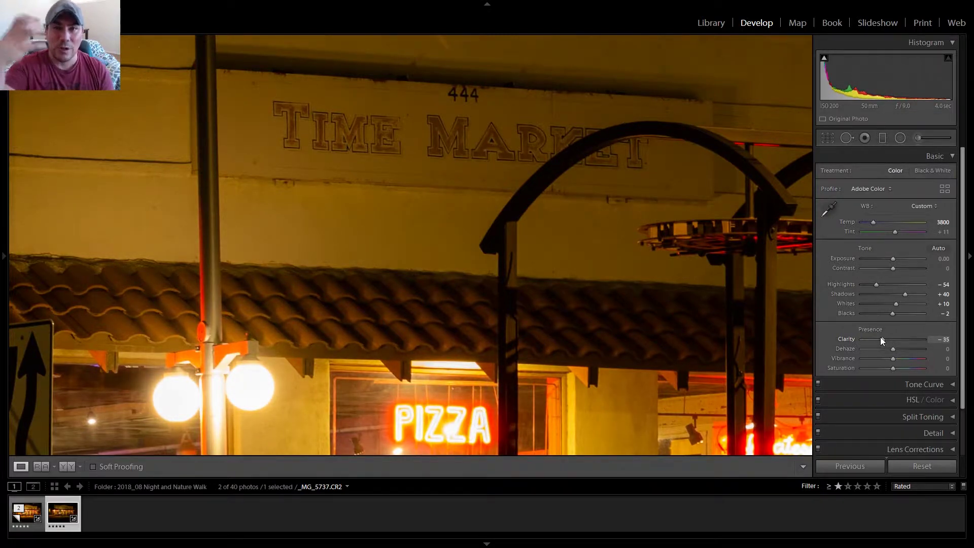
{"action": "scroll", "coordinate": [881, 340], "scroll_direction": "up", "scroll_amount": 9}
{"action": "scroll", "coordinate": [880, 340], "scroll_direction": "up", "scroll_amount": 5}
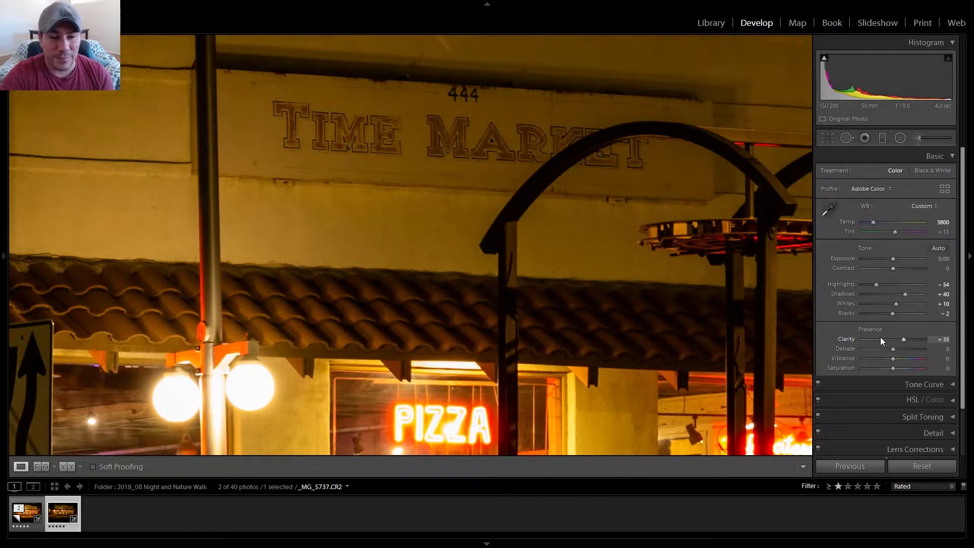
{"action": "scroll", "coordinate": [881, 339], "scroll_direction": "up", "scroll_amount": 5}
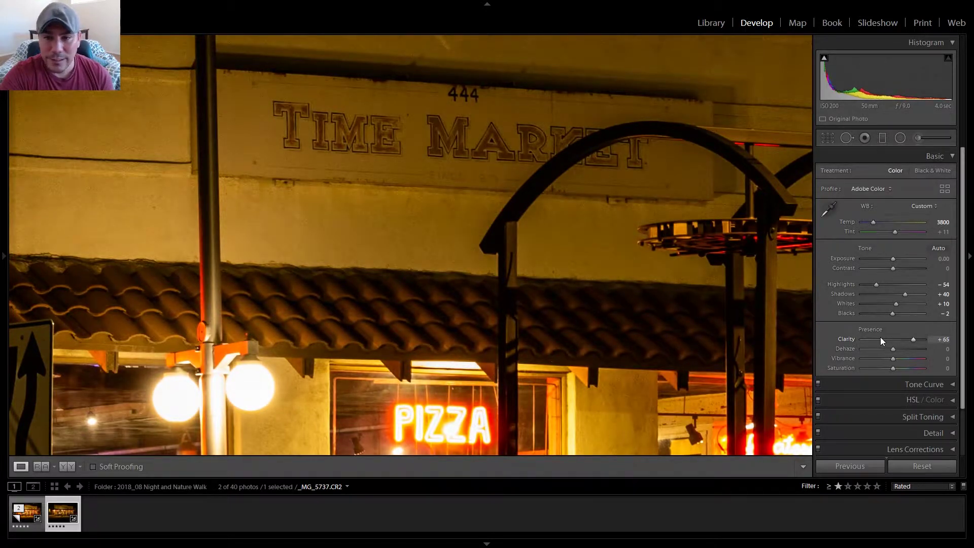
{"action": "scroll", "coordinate": [881, 339], "scroll_direction": "up", "scroll_amount": 1}
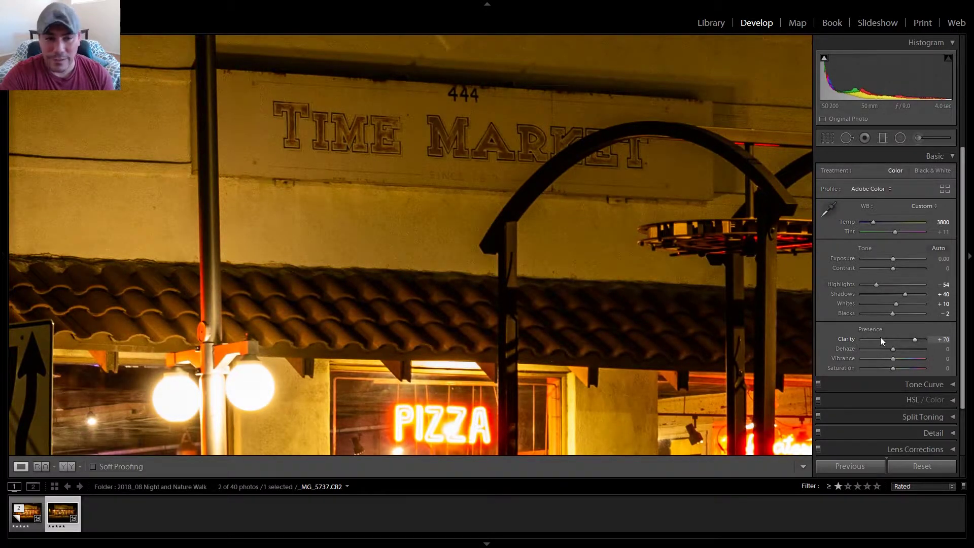
{"action": "key", "text": "z"}
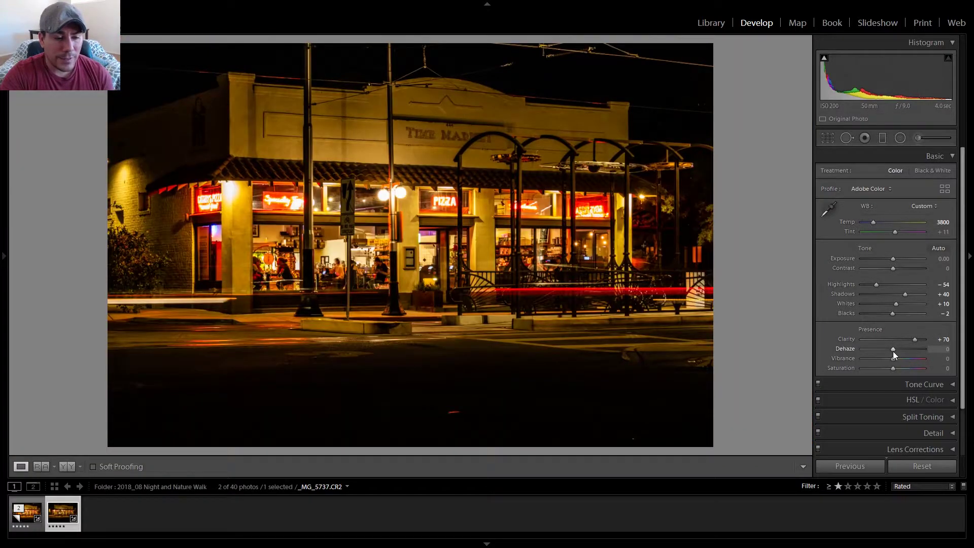
Test Dehaze, then raise Shadows to +100 after comparing with the before look
{"action": "left_click_drag", "start_coordinate": [888, 348], "coordinate": [920, 349]}
{"action": "double_click", "coordinate": [921, 349]}
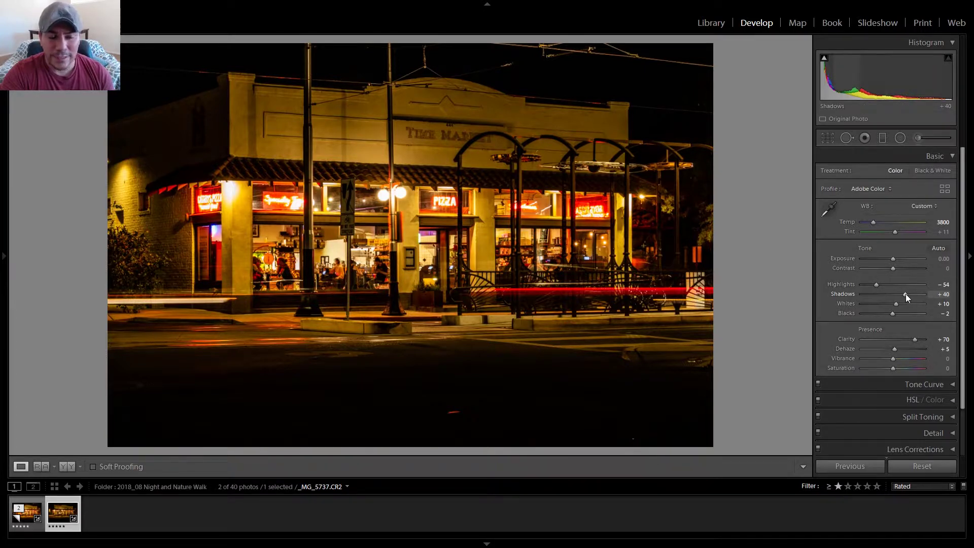
{"action": "left_click_drag", "start_coordinate": [906, 294], "coordinate": [924, 294]}
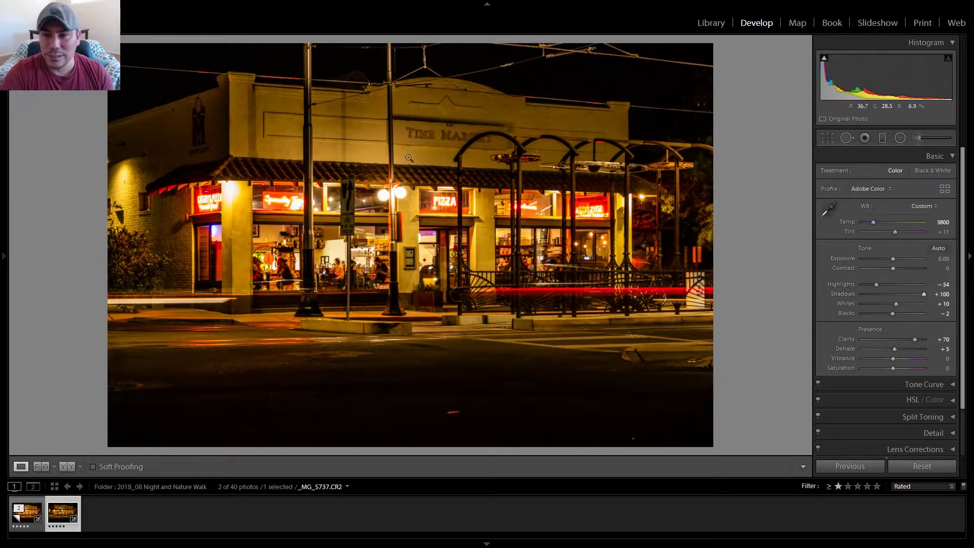
{"action": "double_click", "coordinate": [924, 294]}
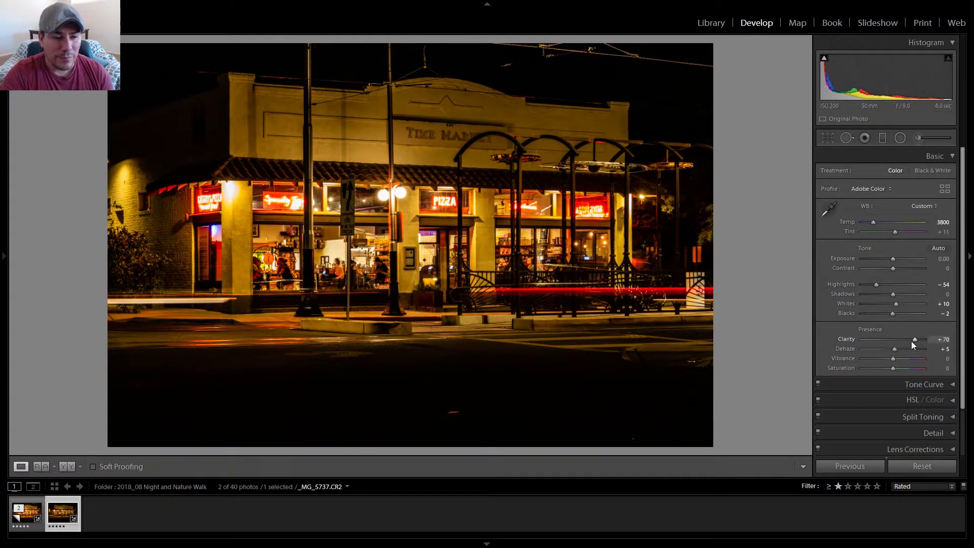
{"action": "left_click_drag", "start_coordinate": [895, 295], "coordinate": [931, 296]}
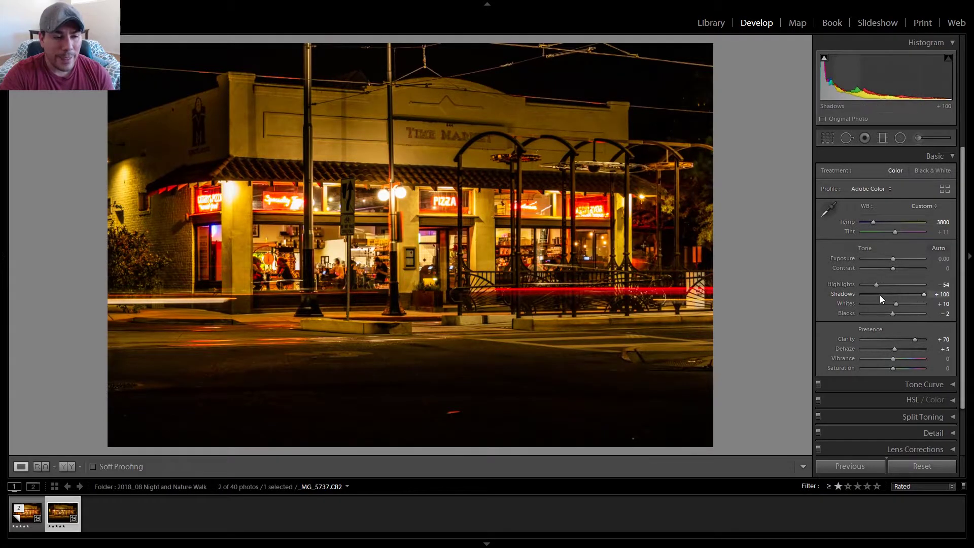
{"action": "scroll", "coordinate": [878, 287], "scroll_direction": "down", "scroll_amount": 2}
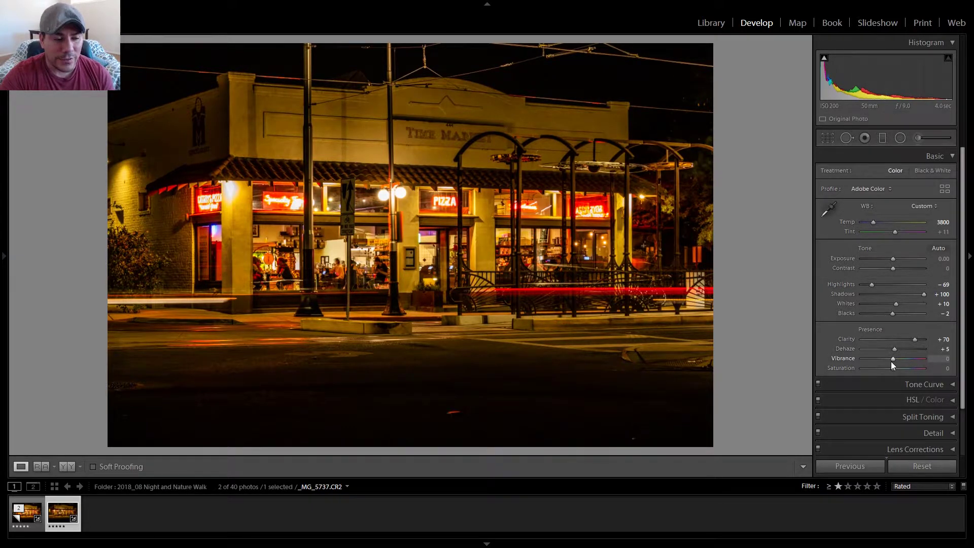
Set Vibrance to +10 and Saturation to +5, then collapse the Basic panel
{"action": "left_click_drag", "start_coordinate": [895, 357], "coordinate": [893, 358]}
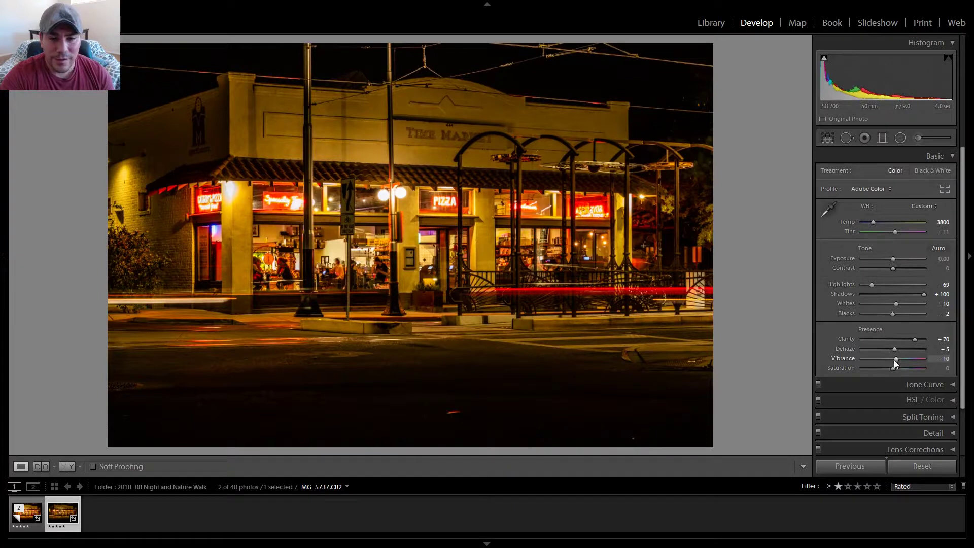
{"action": "key", "text": "ctrl+z"}
{"action": "key", "text": "ctrl+z"}
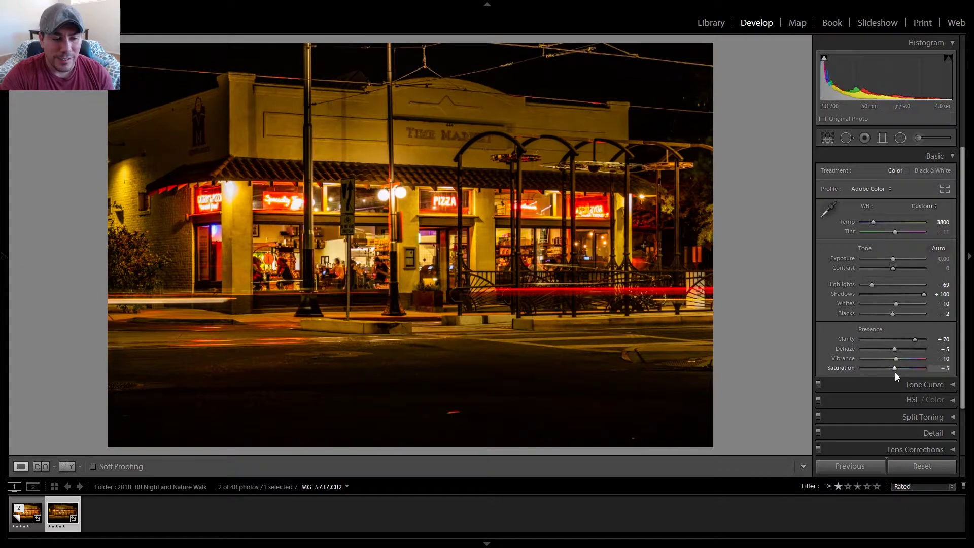
{"action": "left_click", "coordinate": [944, 157]}
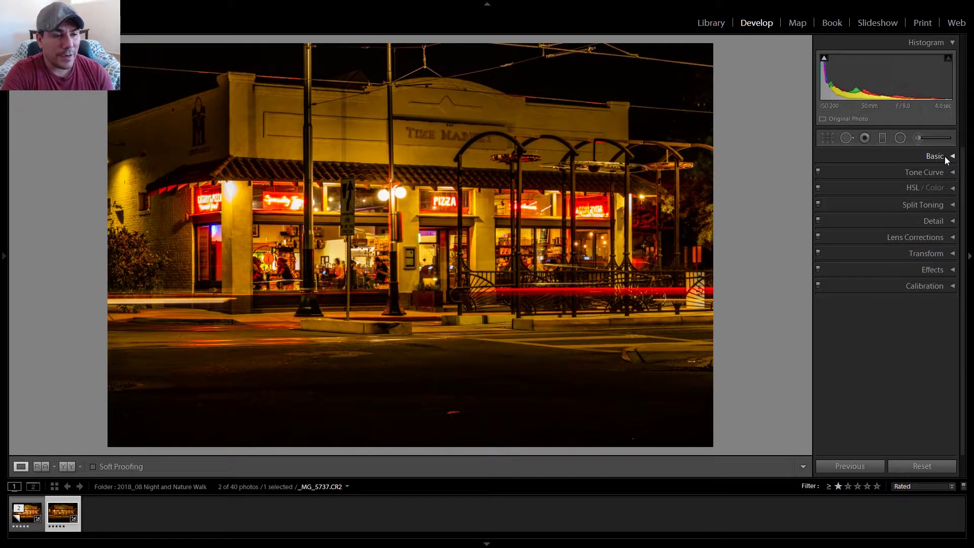
Raise HSL luminance to red +23, orange +20 and yellow +28
{"action": "left_click", "coordinate": [950, 189]}
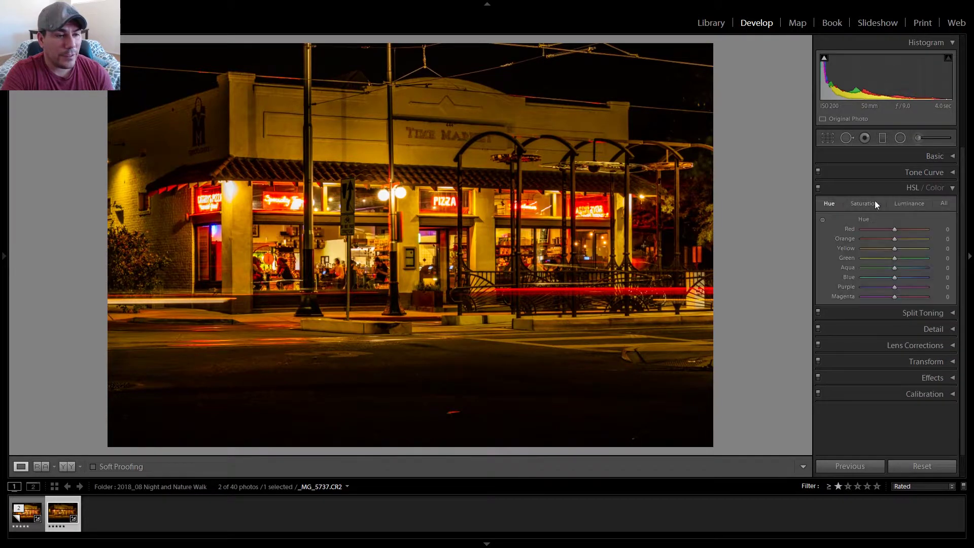
{"action": "left_click", "coordinate": [906, 205]}
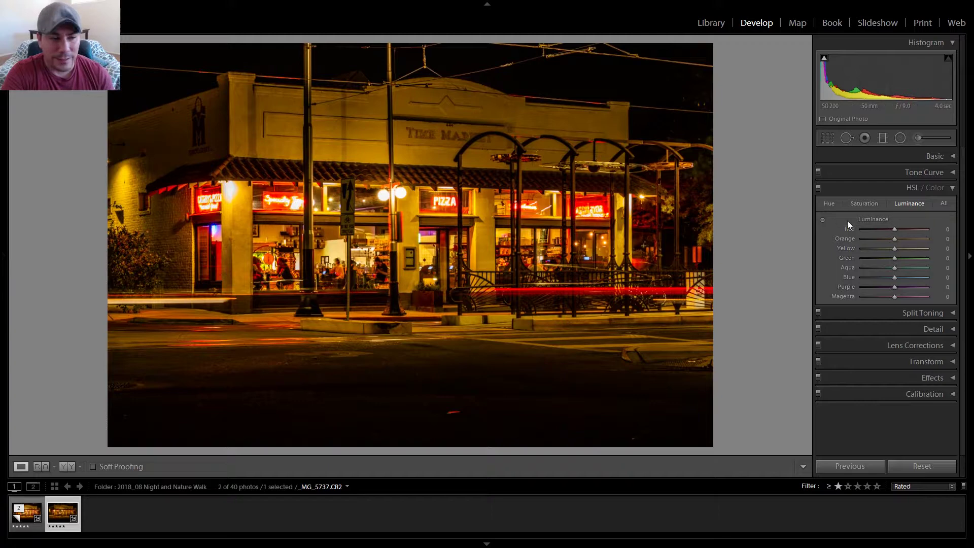
{"action": "mouse_move", "coordinate": [894, 229]}
{"action": "left_mouse_down"}
{"action": "mouse_move", "coordinate": [858, 229]}
{"action": "mouse_move", "coordinate": [915, 232]}
{"action": "mouse_move", "coordinate": [884, 230]}
{"action": "mouse_move", "coordinate": [903, 242]}
{"action": "left_mouse_up"}
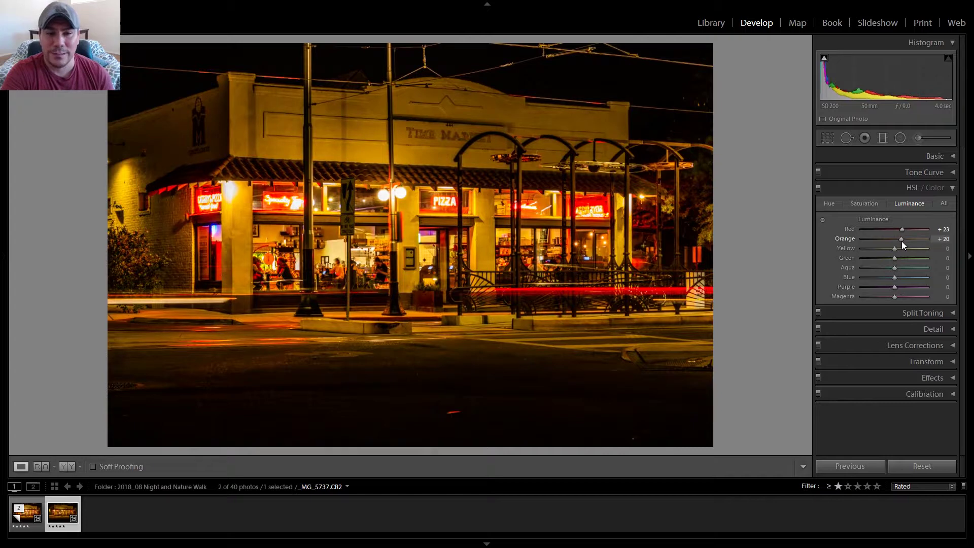
{"action": "left_click_drag", "start_coordinate": [894, 250], "coordinate": [909, 251]}
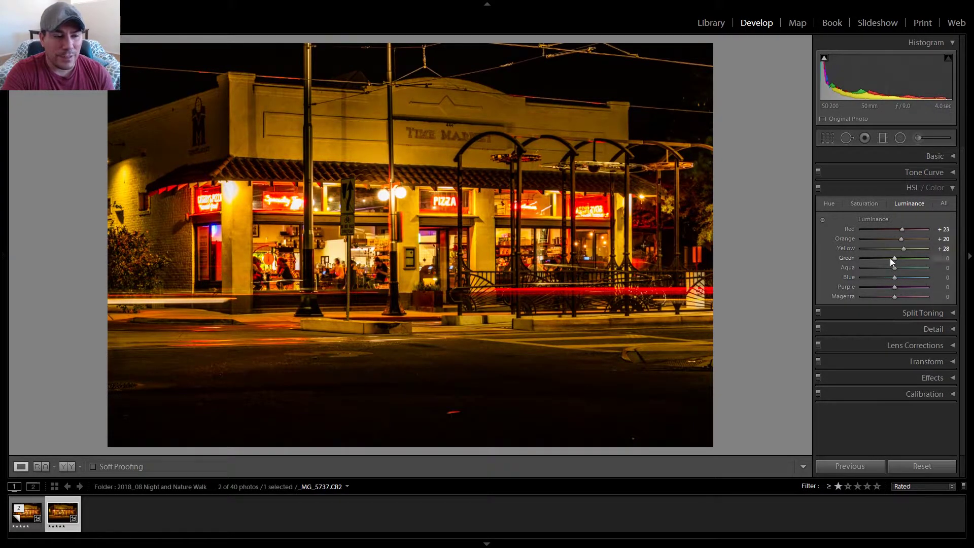
{"action": "left_click", "coordinate": [872, 202]}
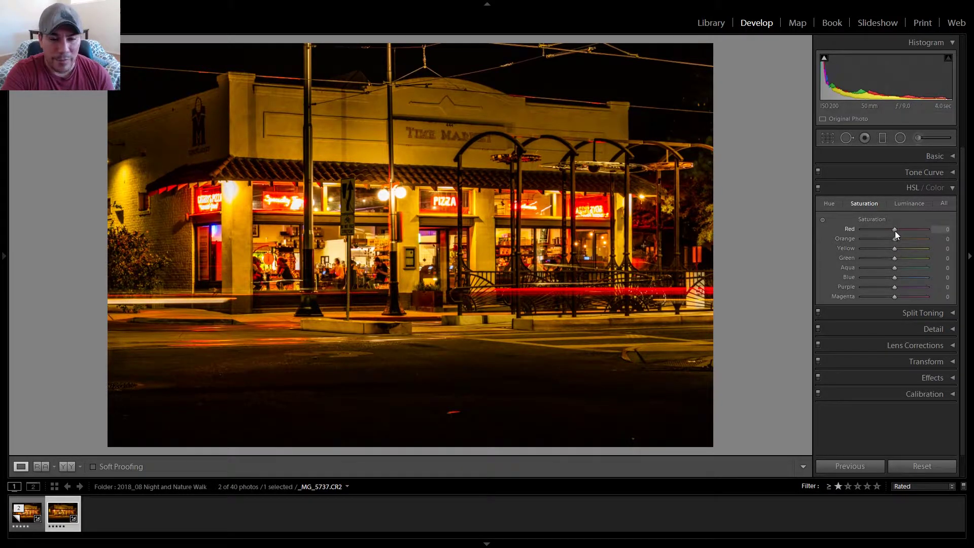
Tweak red, orange and yellow saturation, then trial a +100 yellow hue shift
{"action": "mouse_move", "coordinate": [895, 230]}
{"action": "left_mouse_down"}
{"action": "mouse_move", "coordinate": [908, 230]}
{"action": "mouse_move", "coordinate": [900, 228]}
{"action": "left_mouse_up"}
{"action": "left_click_drag", "start_coordinate": [895, 238], "coordinate": [897, 250]}
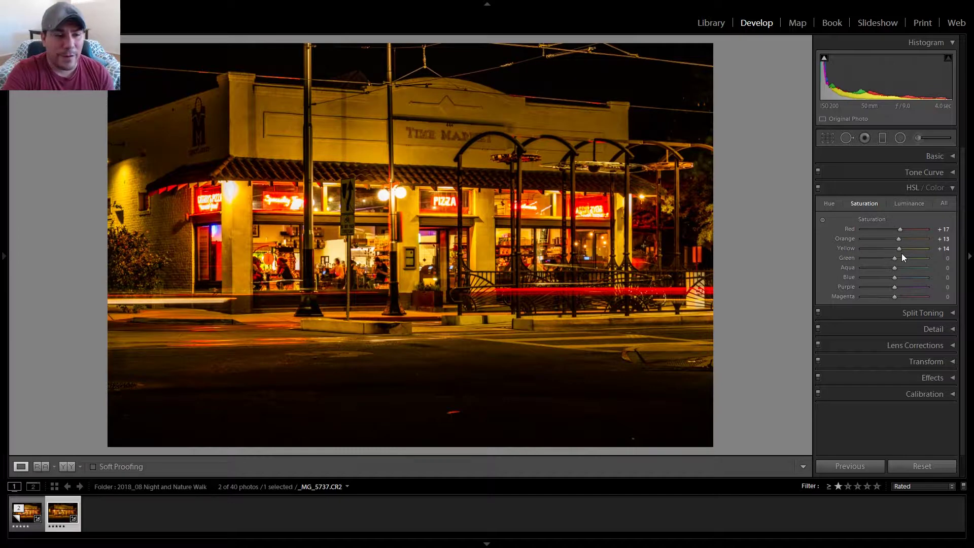
{"action": "left_click", "coordinate": [828, 206]}
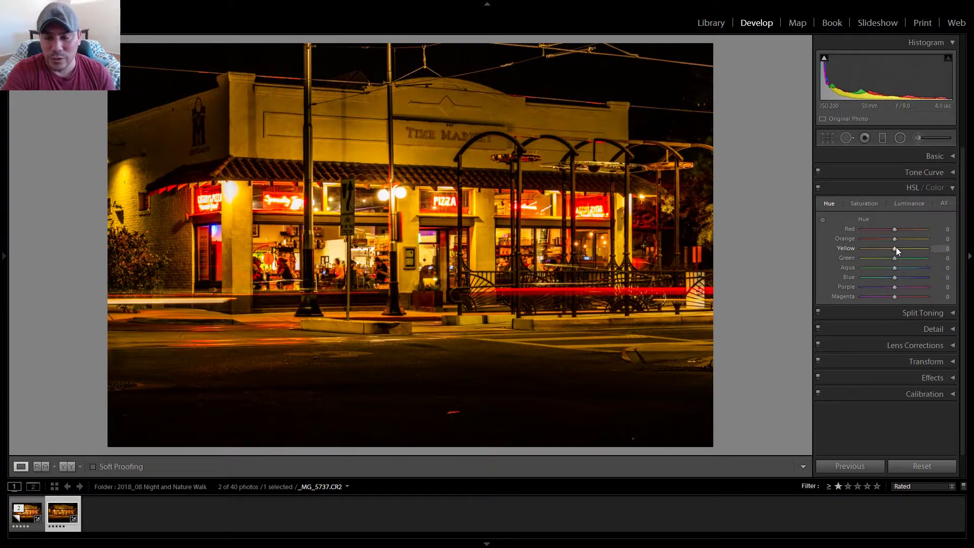
{"action": "mouse_move", "coordinate": [896, 247]}
{"action": "left_mouse_down"}
{"action": "mouse_move", "coordinate": [947, 250]}
{"action": "mouse_move", "coordinate": [894, 248]}
{"action": "left_mouse_up"}
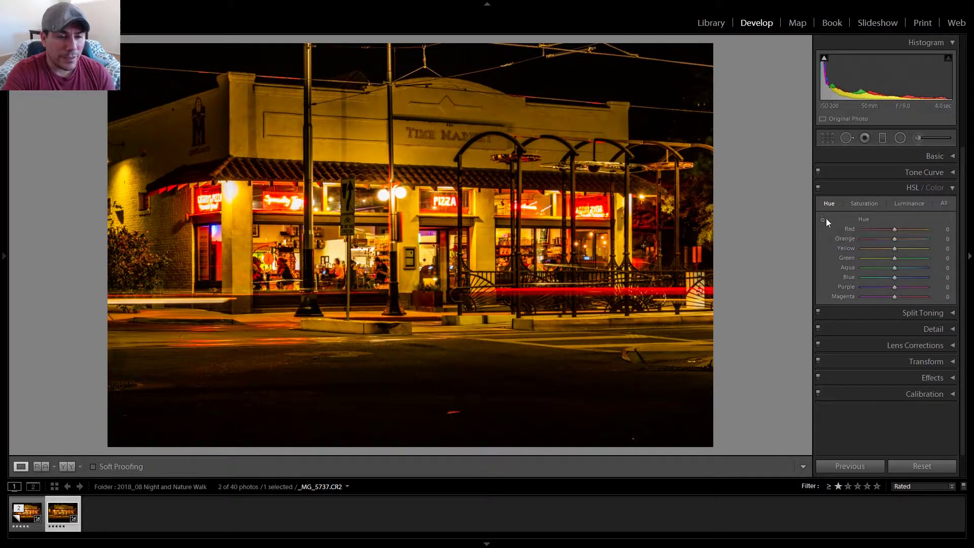
Try on-photo hue shifts on the storefront, then reset Orange and Yellow hue to 0
{"action": "left_click", "coordinate": [822, 220]}
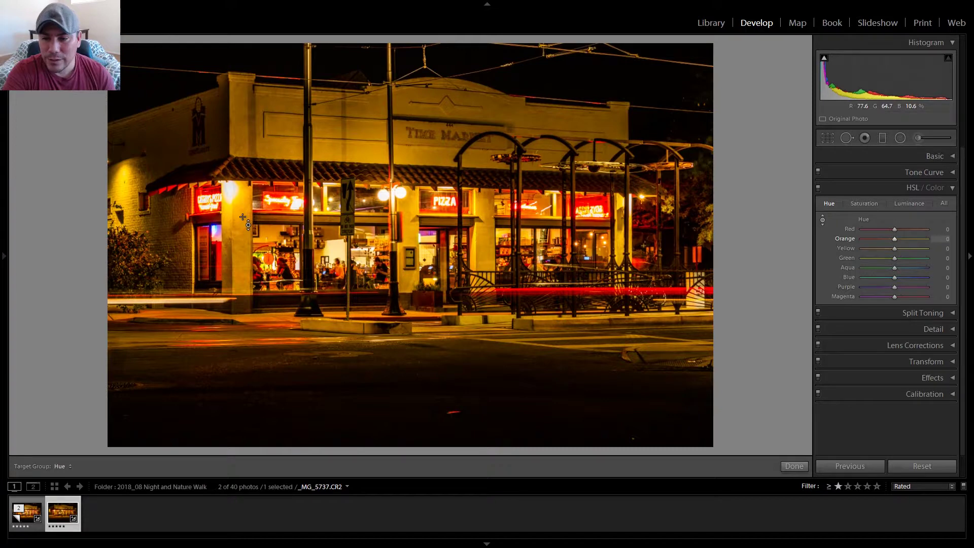
{"action": "mouse_move", "coordinate": [243, 218]}
{"action": "left_mouse_down"}
{"action": "mouse_move", "coordinate": [243, 267]}
{"action": "mouse_move", "coordinate": [243, 177]}
{"action": "mouse_move", "coordinate": [243, 204]}
{"action": "left_mouse_up"}
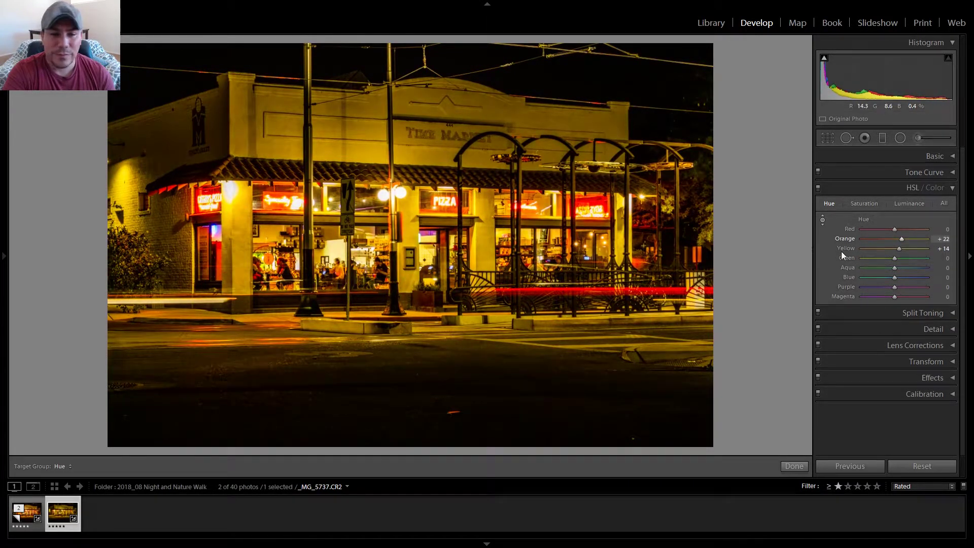
{"action": "double_click", "coordinate": [900, 239]}
{"action": "double_click", "coordinate": [900, 248]}
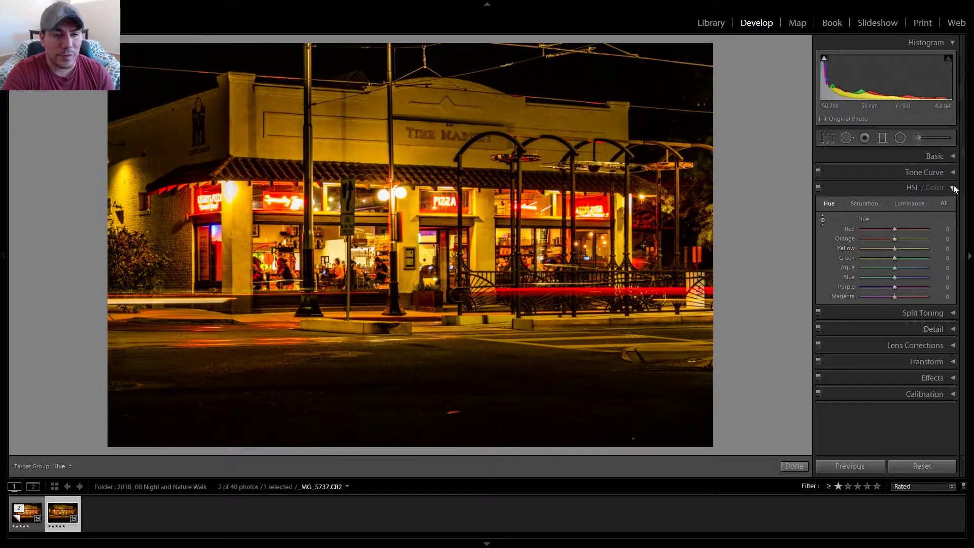
{"action": "left_click", "coordinate": [954, 188]}
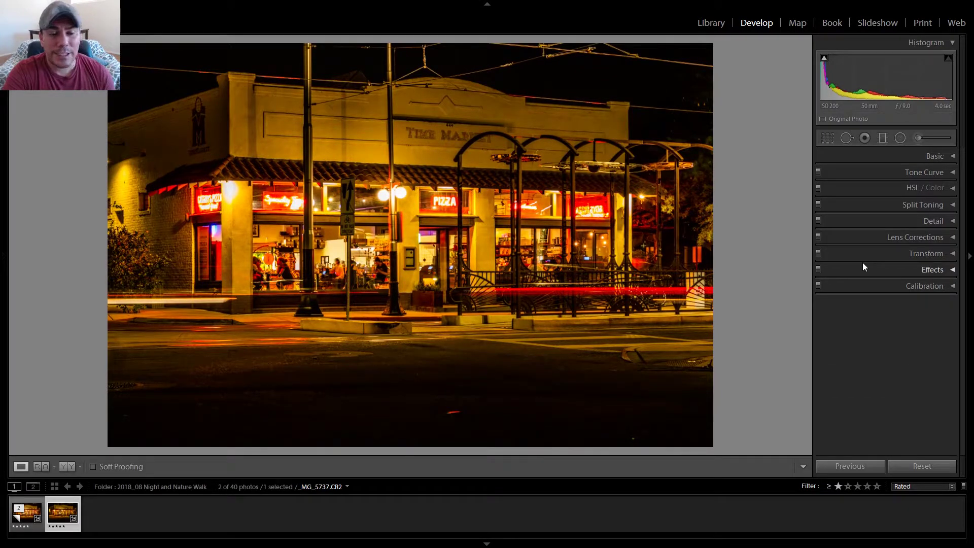
Set luminance noise reduction to 40, checking the arches and TIME MARKET sign at 1:1
{"action": "left_click", "coordinate": [934, 220]}
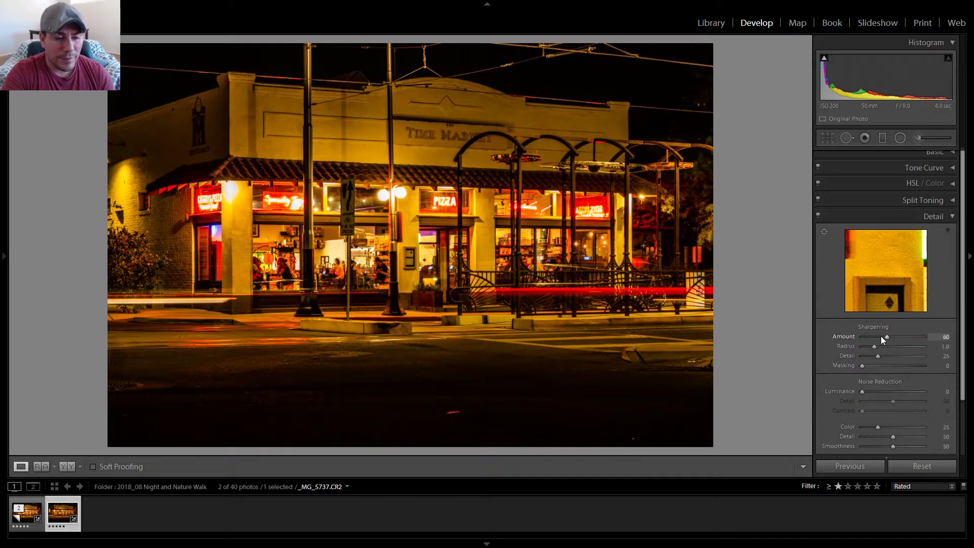
{"action": "left_click", "coordinate": [502, 81]}
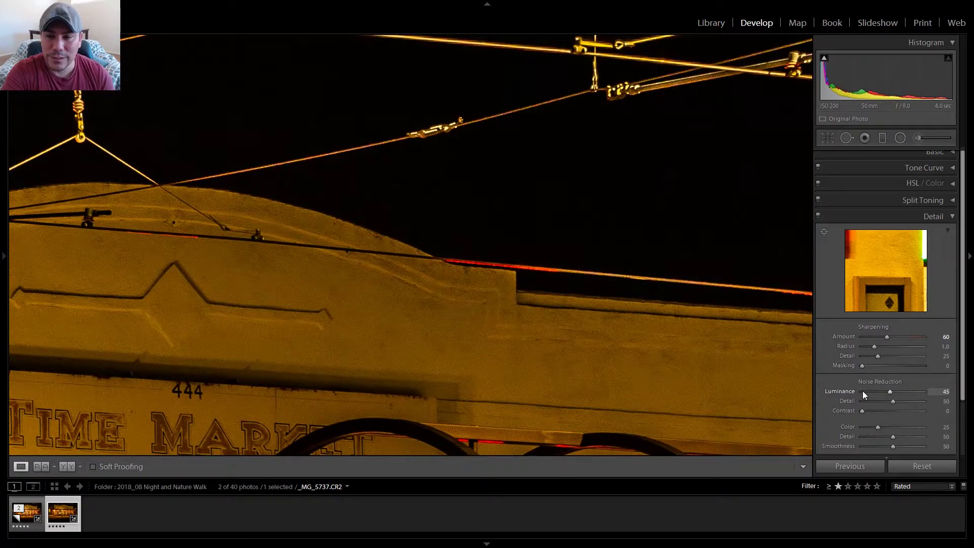
{"action": "left_click_drag", "start_coordinate": [862, 391], "coordinate": [929, 393]}
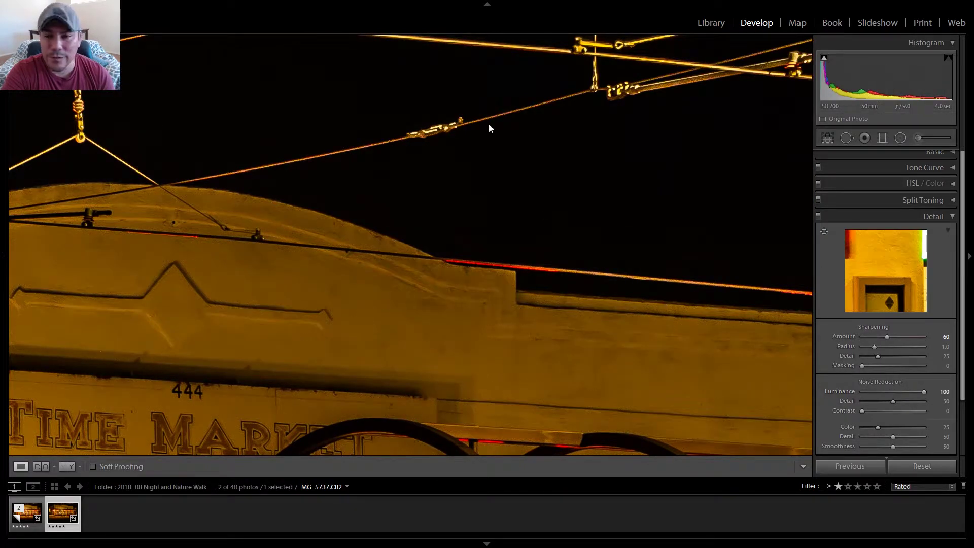
{"action": "left_click", "coordinate": [543, 376]}
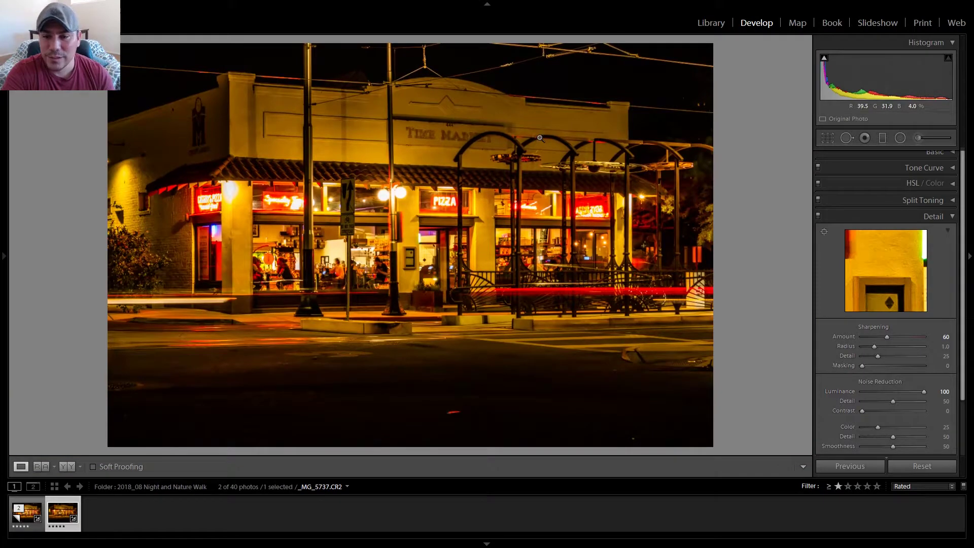
{"action": "left_click", "coordinate": [541, 138]}
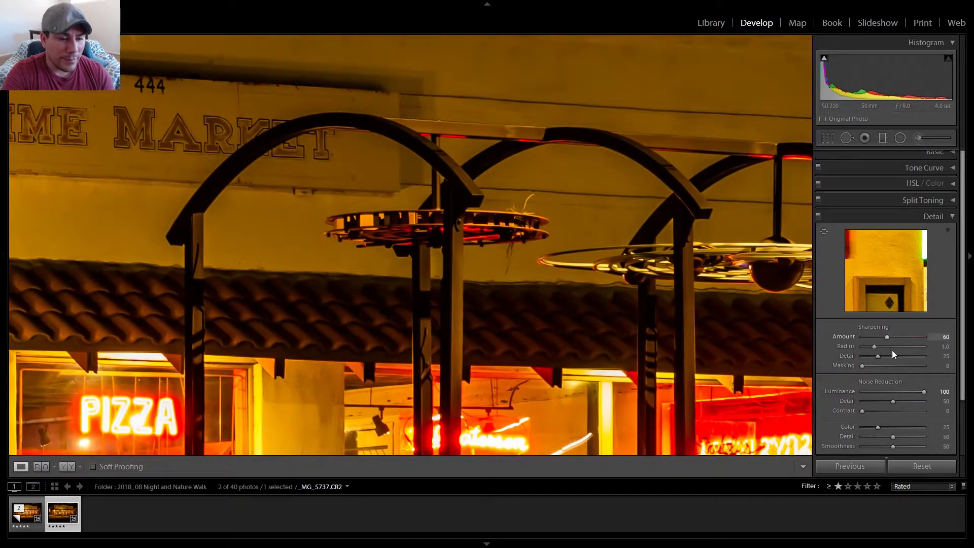
{"action": "left_click_drag", "start_coordinate": [924, 391], "coordinate": [863, 392]}
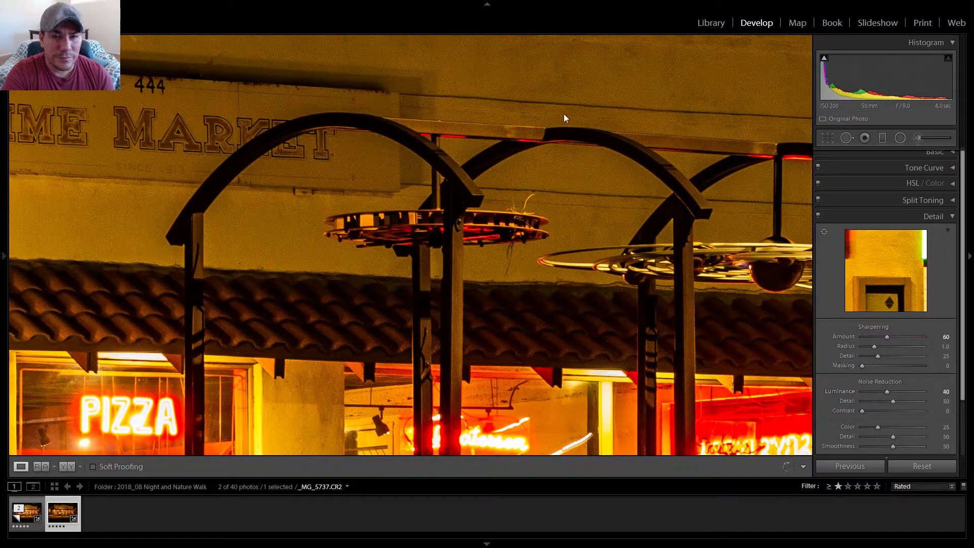
{"action": "left_click", "coordinate": [544, 146]}
{"action": "left_click", "coordinate": [544, 147]}
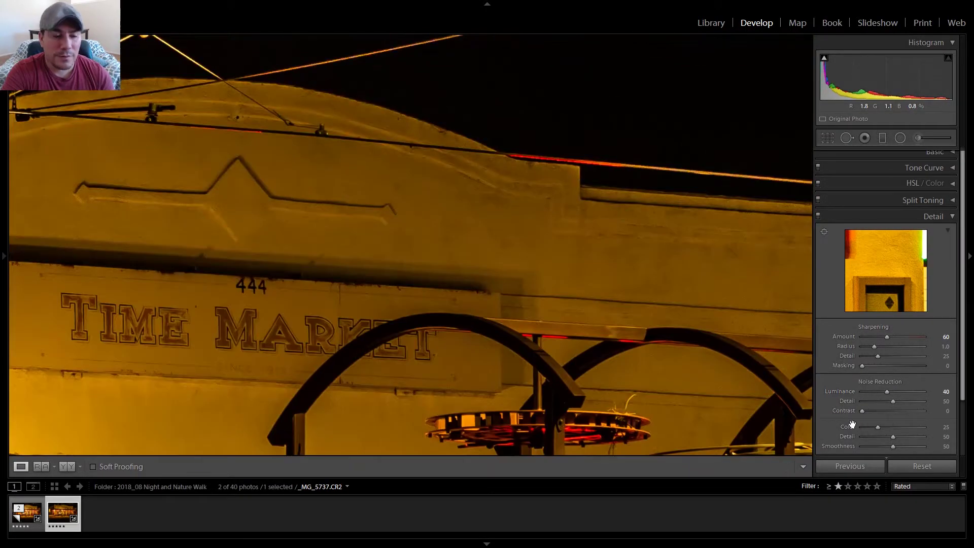
{"action": "left_click", "coordinate": [629, 211]}
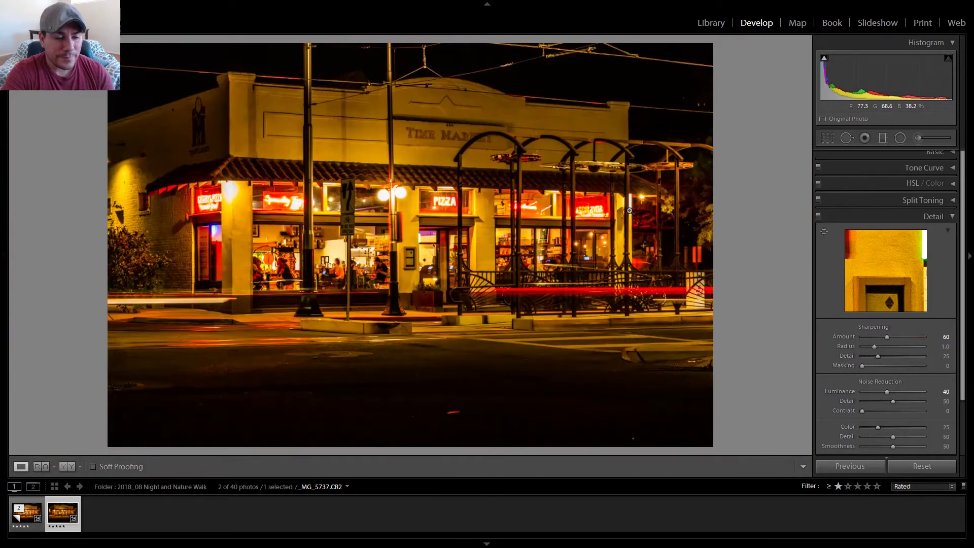
{"action": "left_click", "coordinate": [952, 217]}
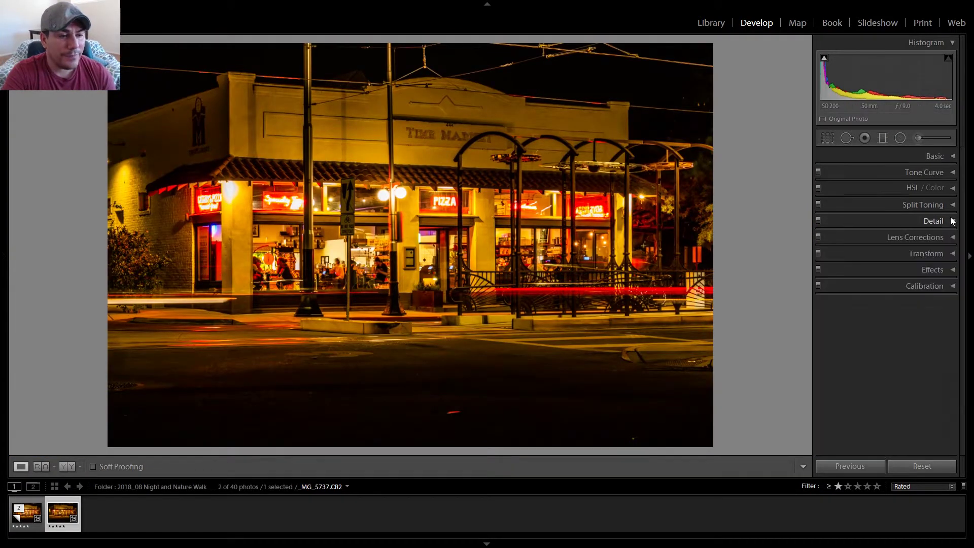
Set the post-crop vignette Amount to -20 after testing a bright vignette
{"action": "left_click", "coordinate": [953, 270]}
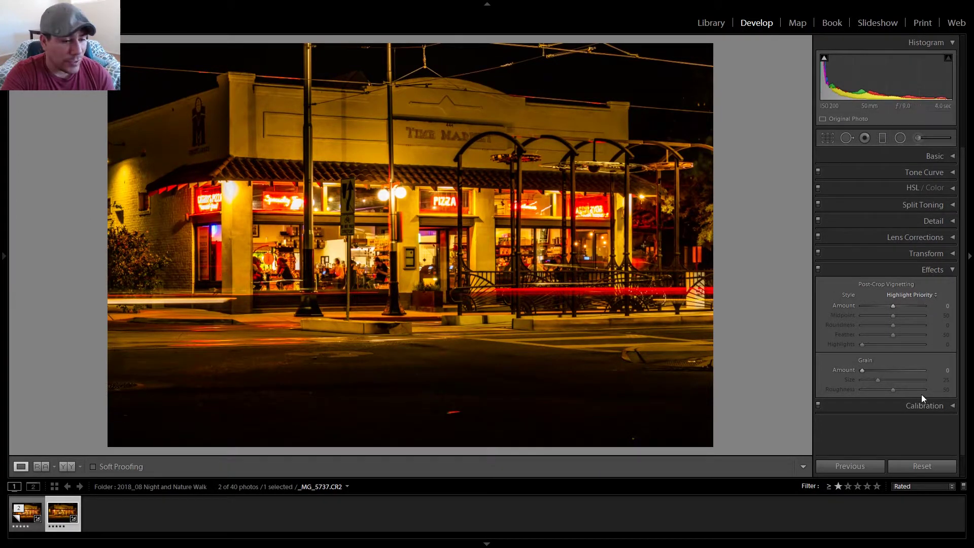
{"action": "scroll", "coordinate": [893, 305], "scroll_direction": "down", "scroll_amount": 2}
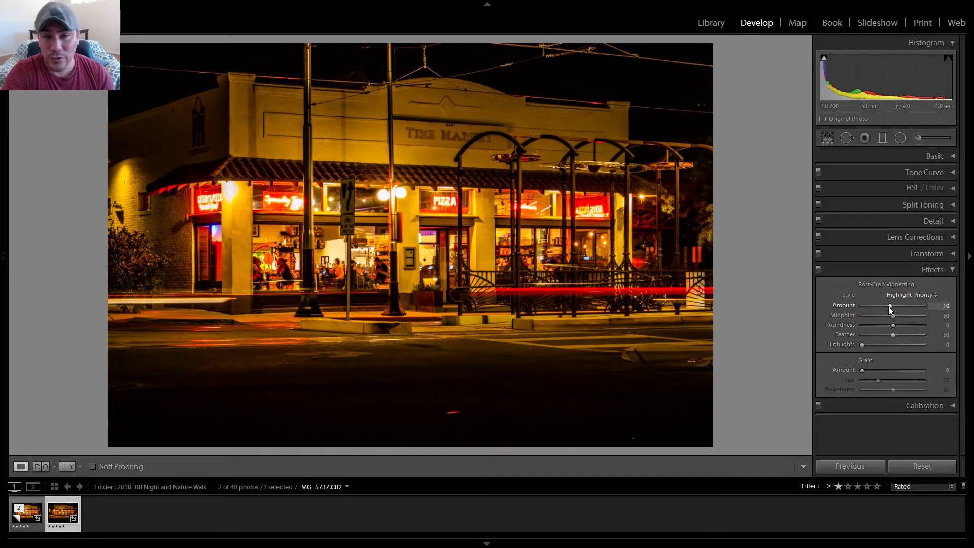
{"action": "left_click_drag", "start_coordinate": [888, 308], "coordinate": [924, 314]}
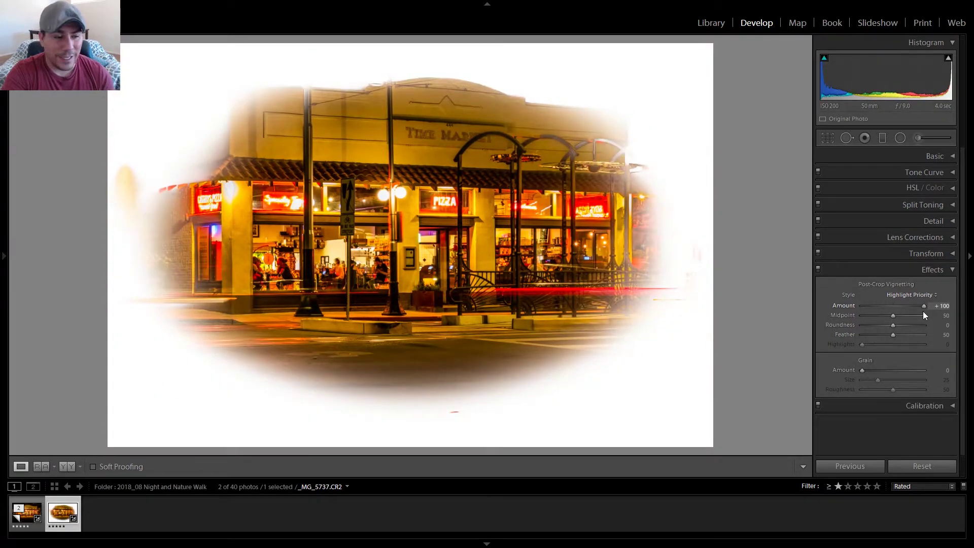
{"action": "left_click_drag", "start_coordinate": [923, 313], "coordinate": [890, 309]}
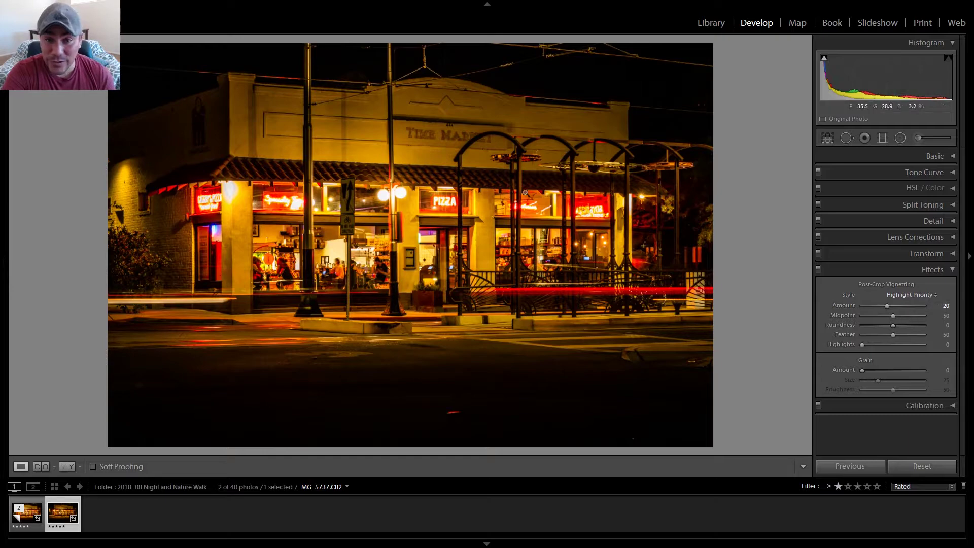
Trial Grain Amount at 100 on the TIME MARKET facade, then return it to 0
{"action": "left_click", "coordinate": [497, 94]}
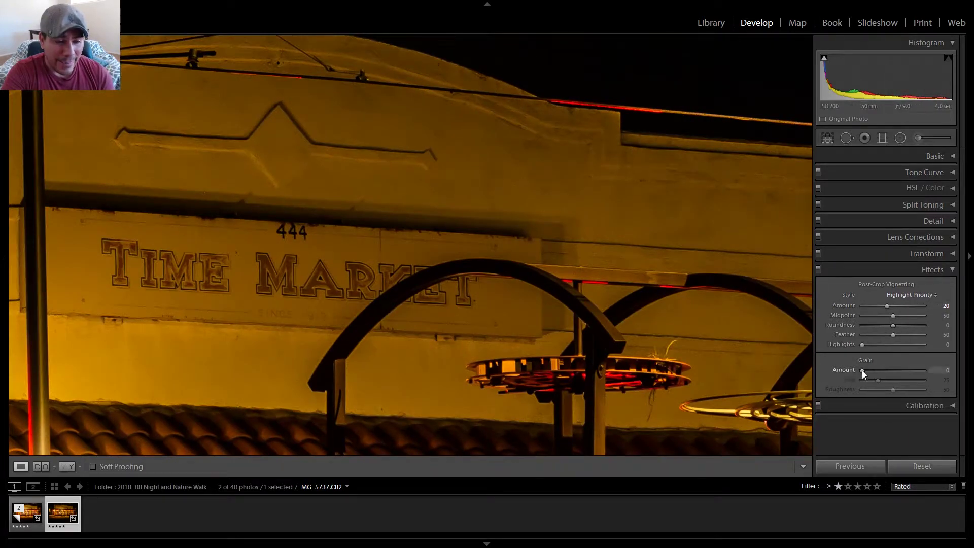
{"action": "left_click_drag", "start_coordinate": [863, 370], "coordinate": [937, 371]}
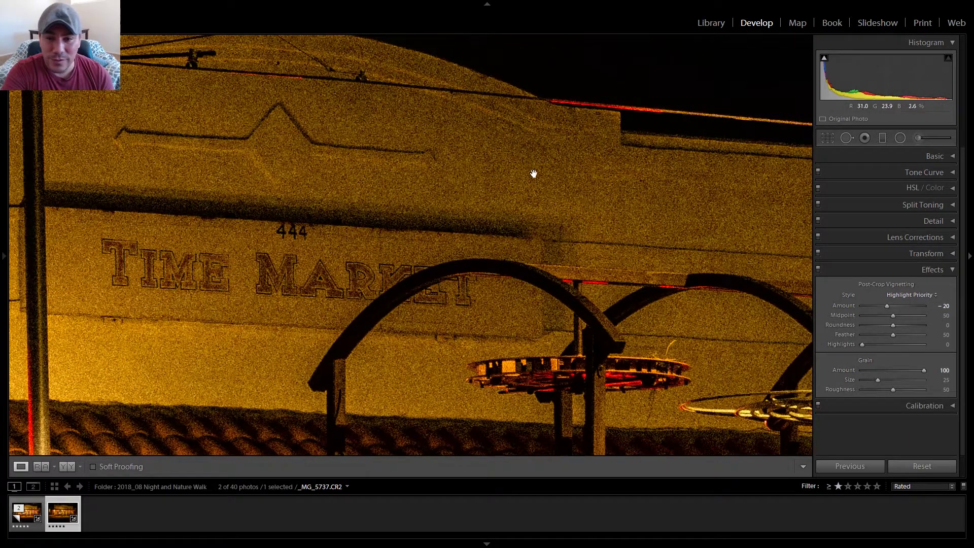
{"action": "left_click", "coordinate": [500, 199]}
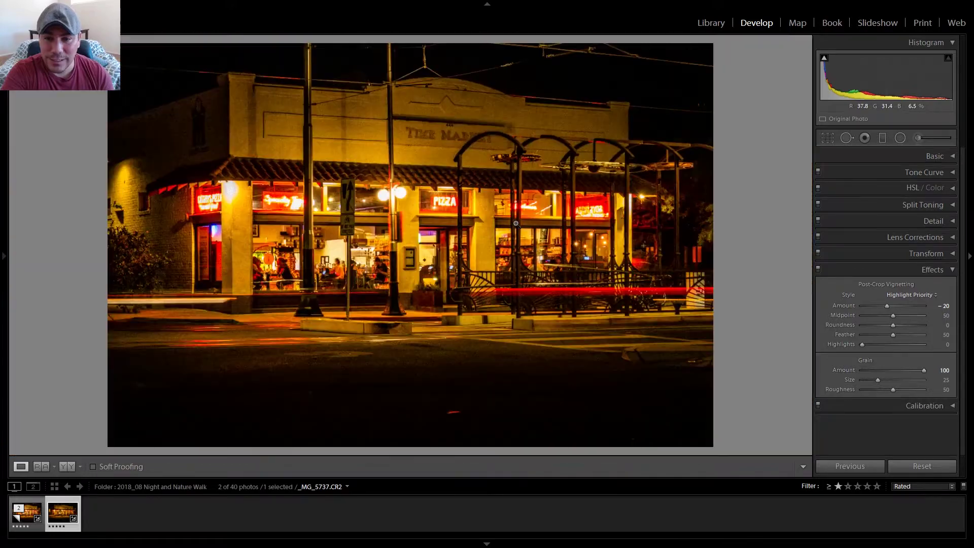
{"action": "left_click", "coordinate": [496, 169]}
{"action": "left_click_drag", "start_coordinate": [682, 135], "coordinate": [795, 353]}
{"action": "left_click_drag", "start_coordinate": [924, 371], "coordinate": [863, 371]}
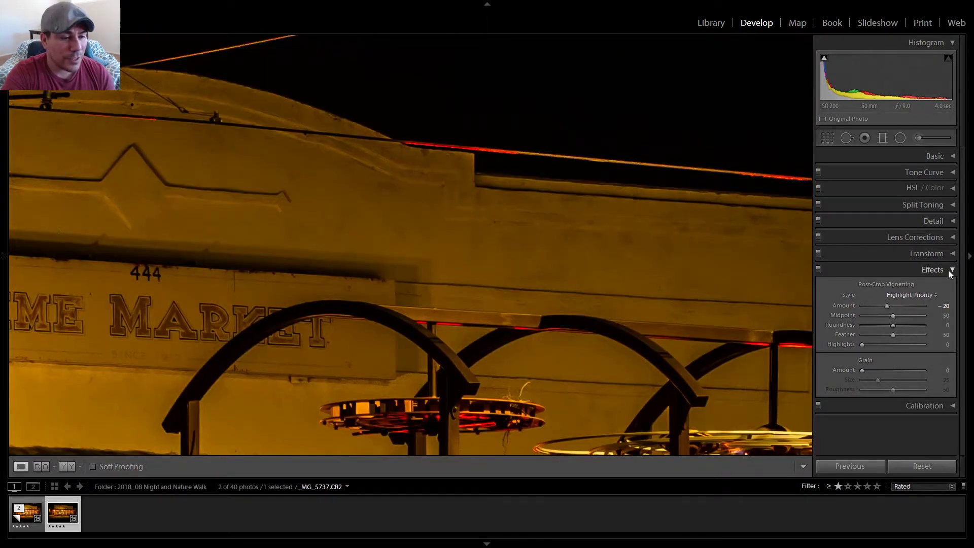
Set split-toning highlights to hue 9, saturation 15 after previewing stronger tints
{"action": "left_click", "coordinate": [949, 269]}
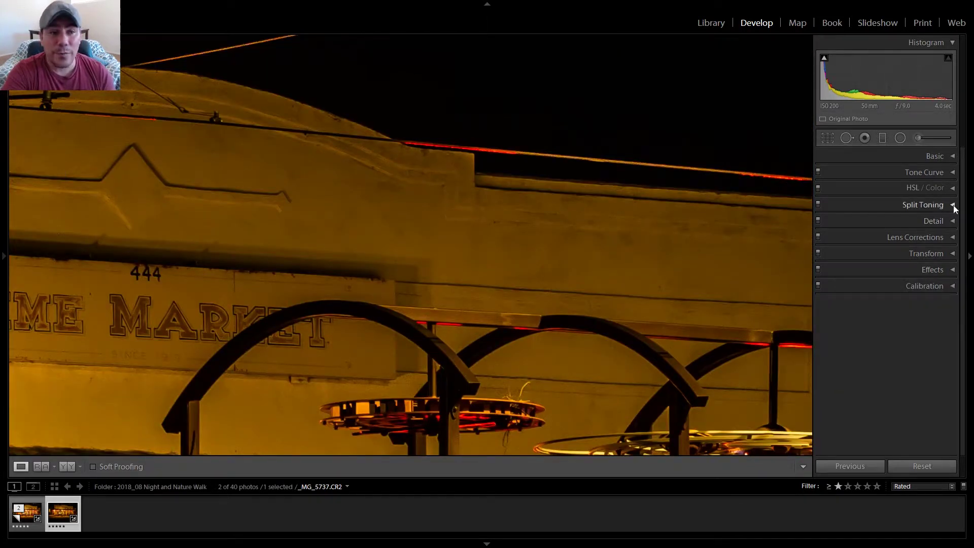
{"action": "left_click", "coordinate": [951, 205]}
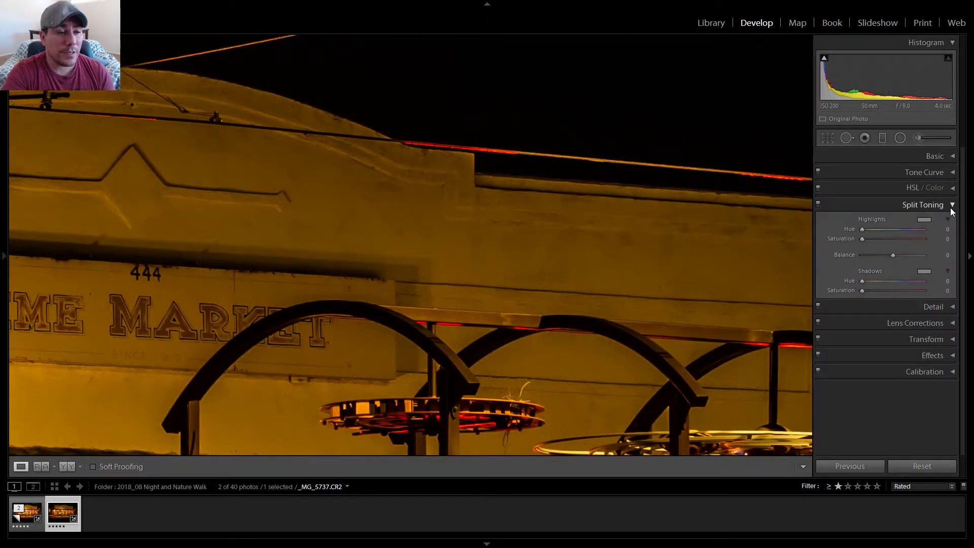
{"action": "left_click", "coordinate": [432, 278]}
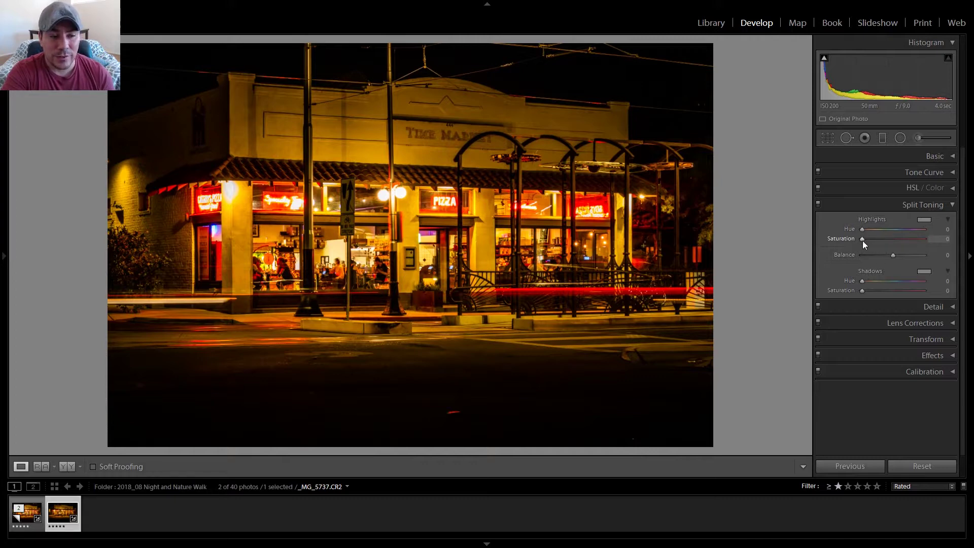
{"action": "left_click_drag", "start_coordinate": [862, 241], "coordinate": [949, 248]}
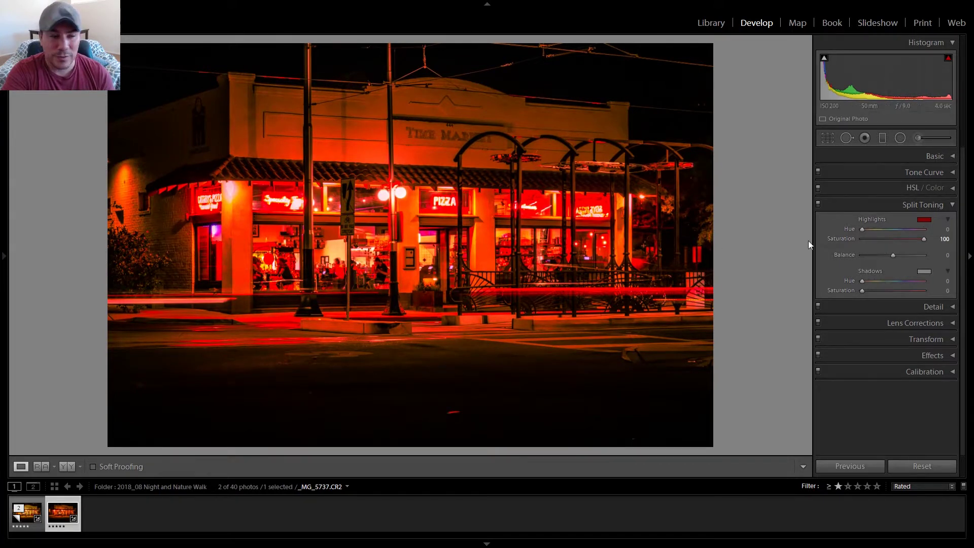
{"action": "left_click_drag", "start_coordinate": [924, 238], "coordinate": [863, 239]}
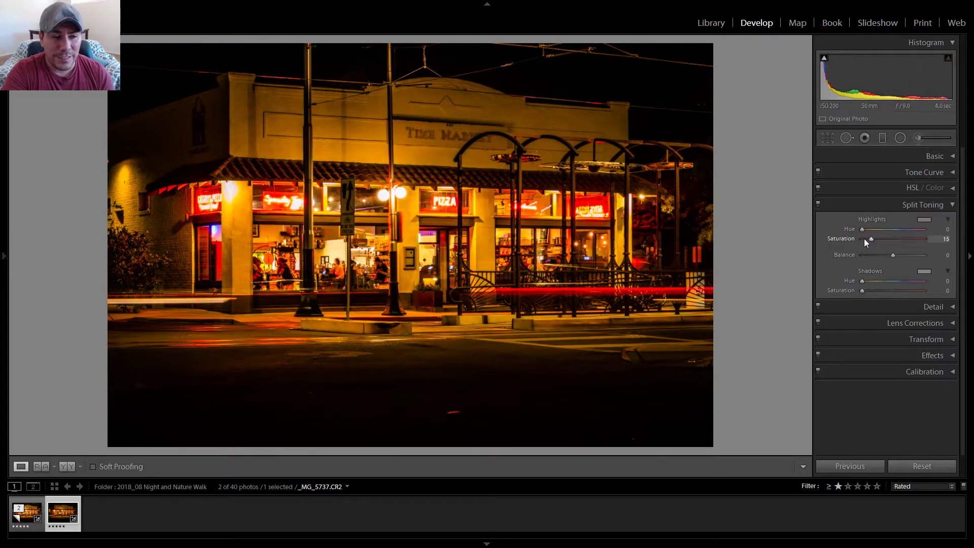
{"action": "left_click_drag", "start_coordinate": [871, 239], "coordinate": [952, 243]}
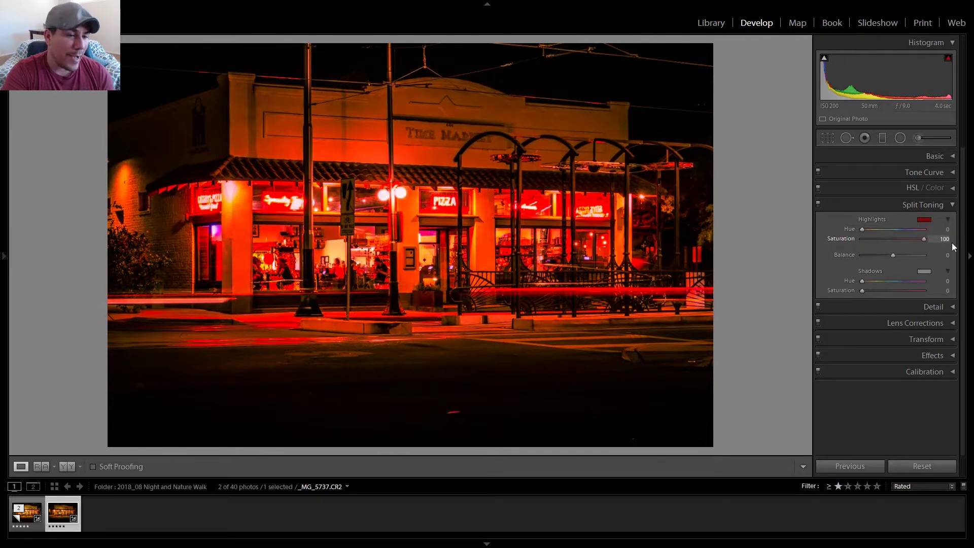
{"action": "mouse_move", "coordinate": [863, 228]}
{"action": "left_mouse_down"}
{"action": "mouse_move", "coordinate": [930, 229]}
{"action": "mouse_move", "coordinate": [857, 228]}
{"action": "left_mouse_up"}
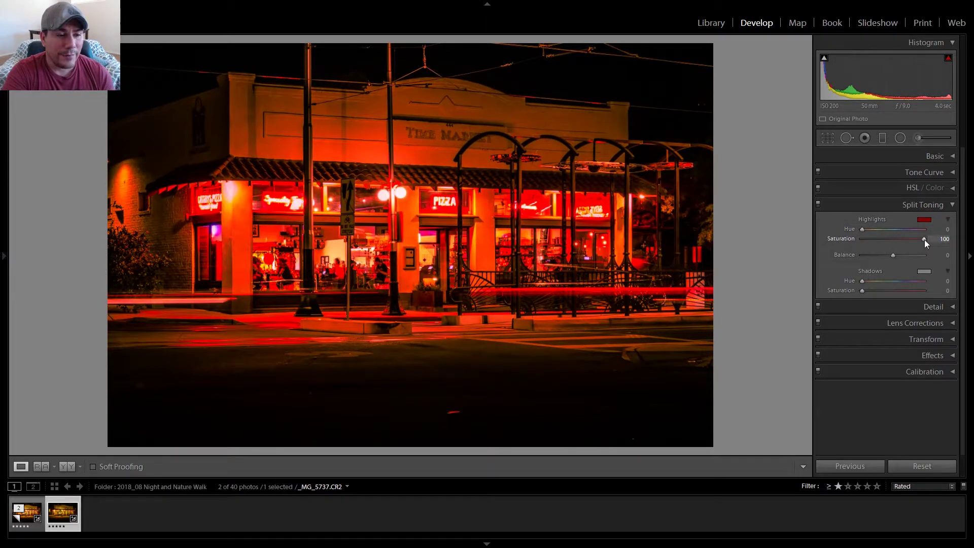
{"action": "left_click_drag", "start_coordinate": [925, 239], "coordinate": [863, 240]}
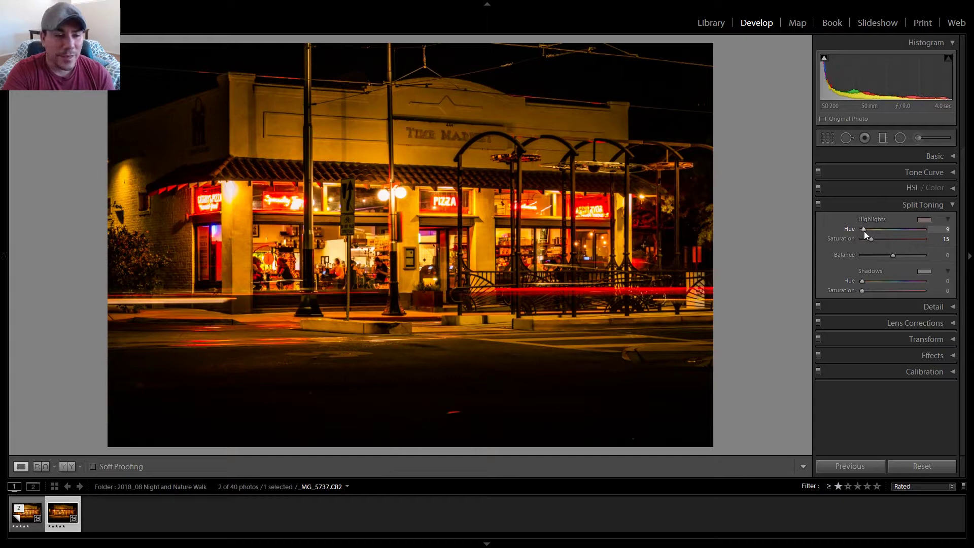
Tint the shadows at hue 50 with saturation 15
{"action": "mouse_move", "coordinate": [862, 291]}
{"action": "left_mouse_down"}
{"action": "mouse_move", "coordinate": [905, 296]}
{"action": "mouse_move", "coordinate": [881, 291]}
{"action": "left_mouse_up"}
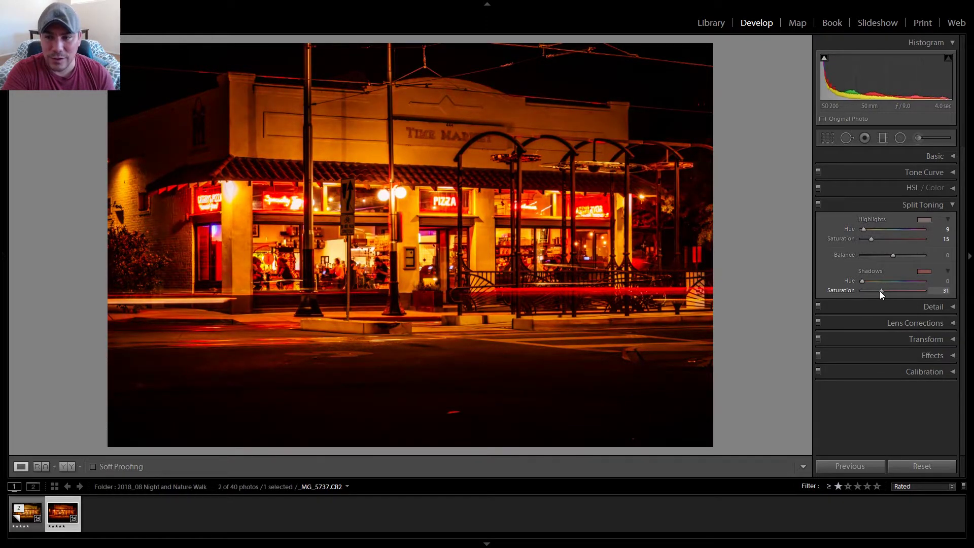
{"action": "double_click", "coordinate": [880, 291]}
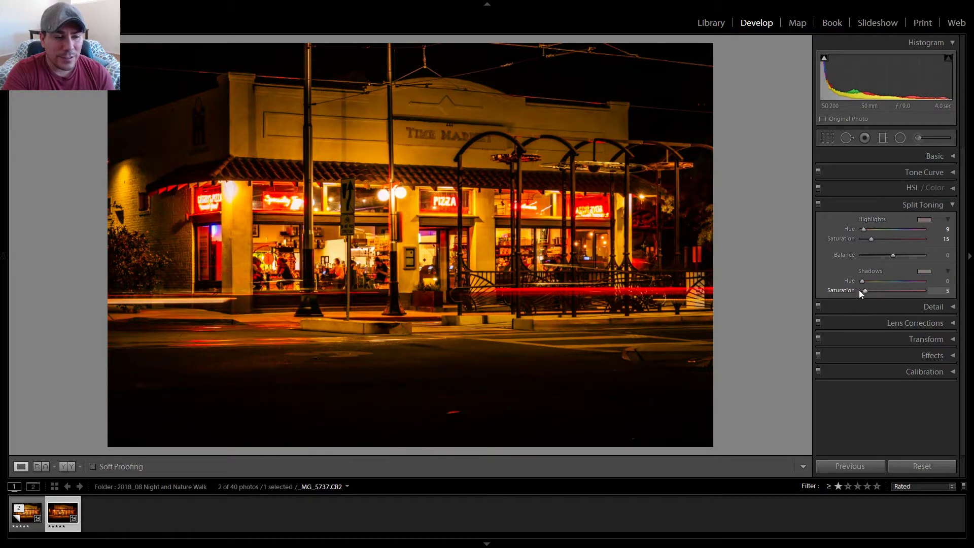
{"action": "left_click_drag", "start_coordinate": [860, 290], "coordinate": [863, 282]}
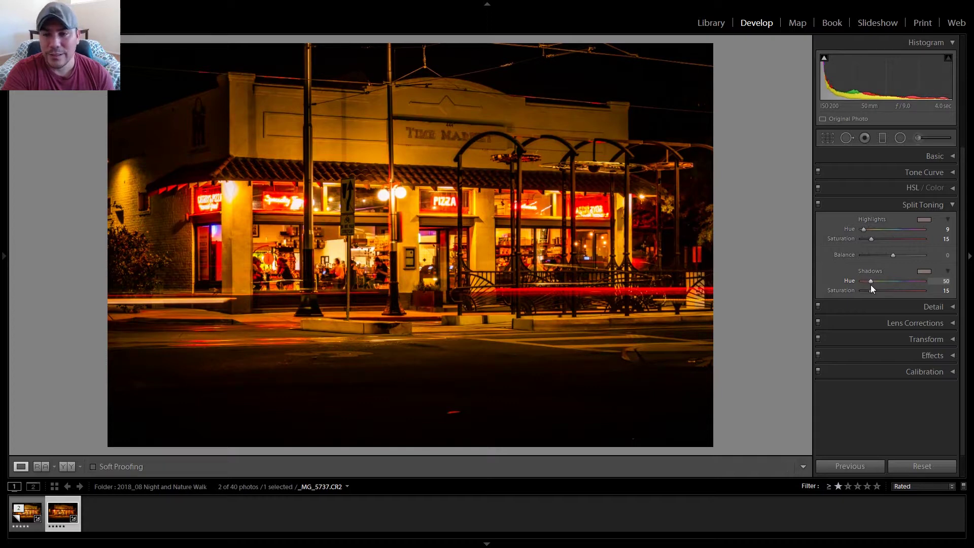
Raise Exposure to +0.50, then compare against the other version in the filmstrip
{"action": "left_click", "coordinate": [954, 204]}
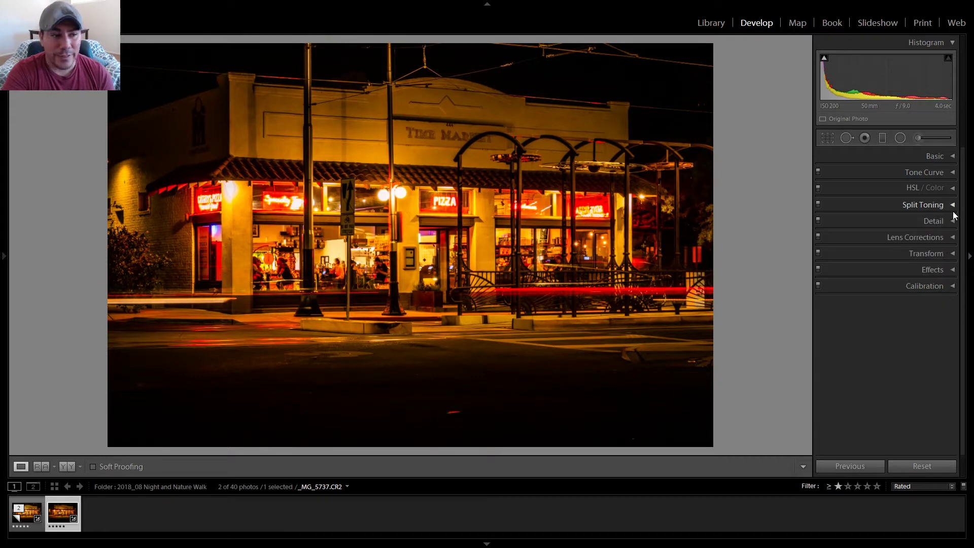
{"action": "left_click", "coordinate": [954, 156]}
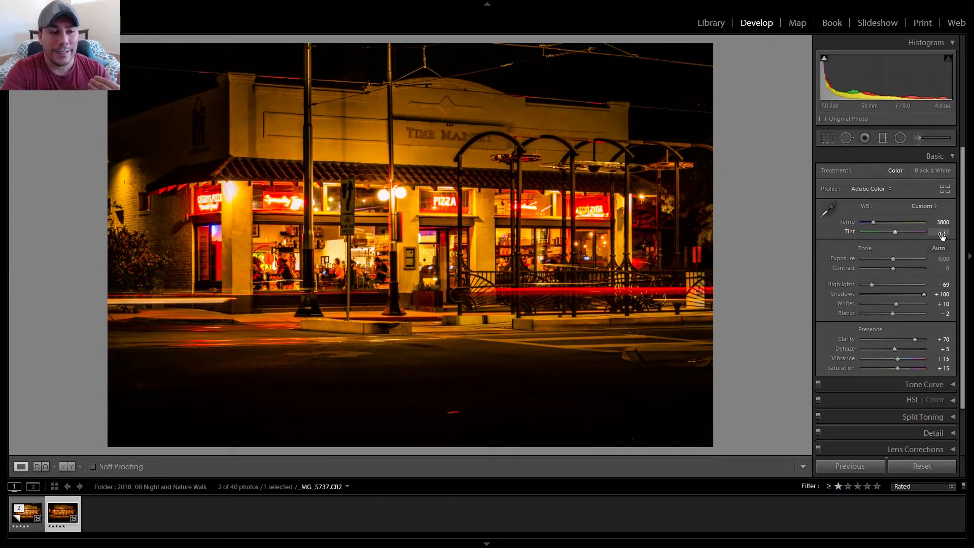
{"action": "left_click_drag", "start_coordinate": [893, 259], "coordinate": [895, 260]}
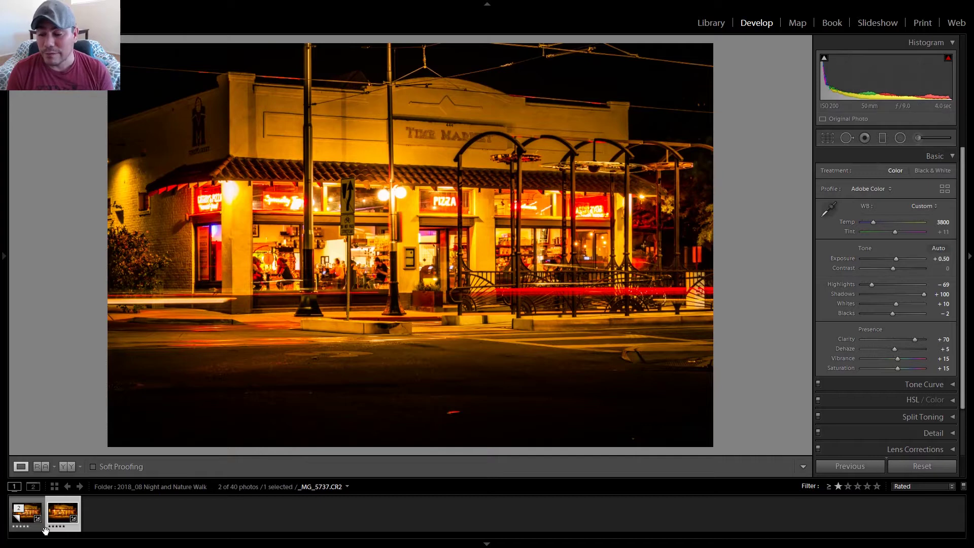
{"action": "left_click", "coordinate": [23, 518]}
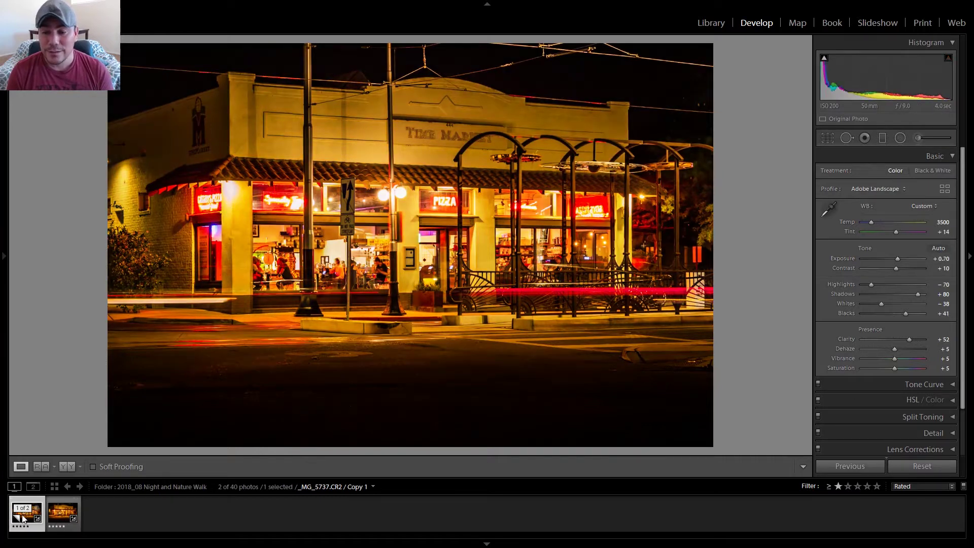
{"action": "left_click", "coordinate": [62, 516]}
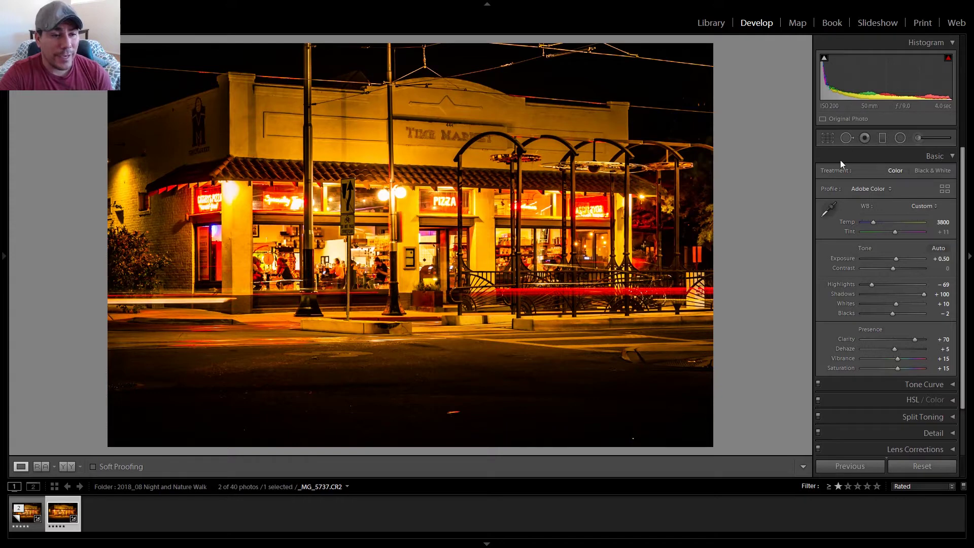
Remove two specks on the dark road with Spot Removal, shrinking the brush between them
{"action": "left_click", "coordinate": [847, 138]}
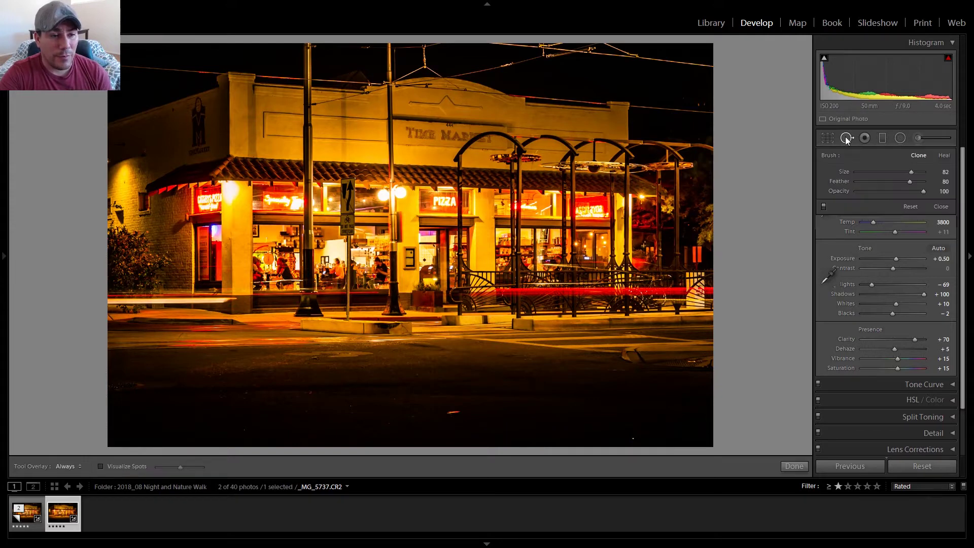
{"action": "left_click", "coordinate": [455, 413]}
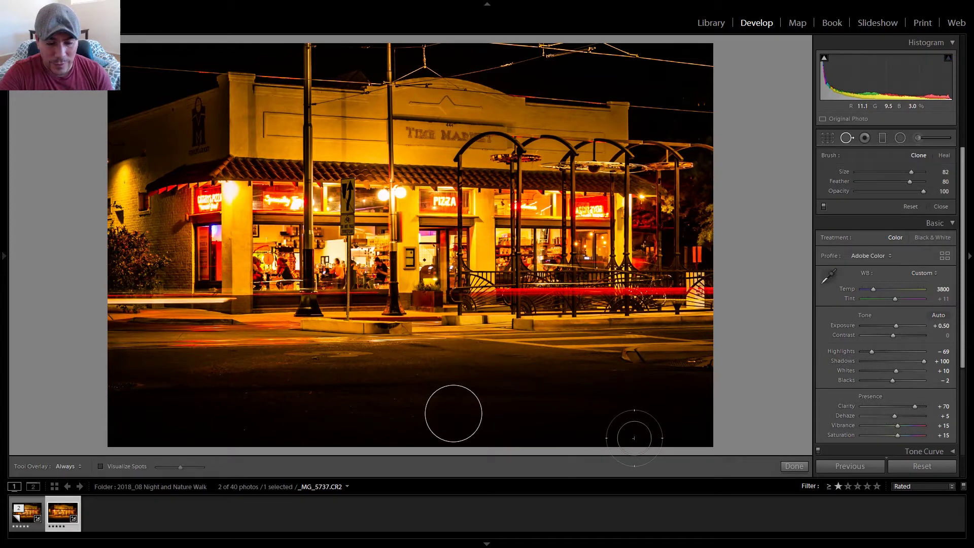
{"action": "scroll", "coordinate": [633, 438], "scroll_direction": "down", "scroll_amount": 4}
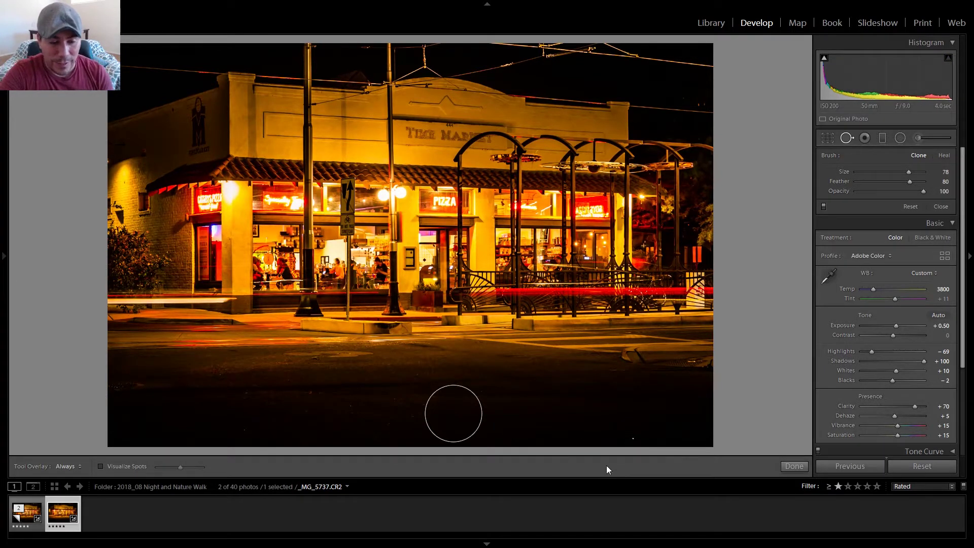
{"action": "left_click", "coordinate": [632, 438]}
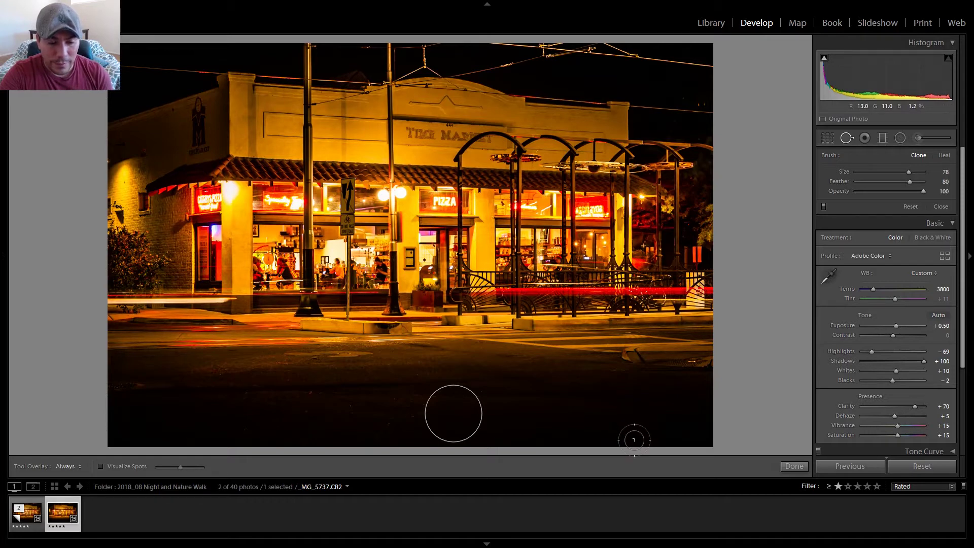
{"action": "key", "text": "q"}
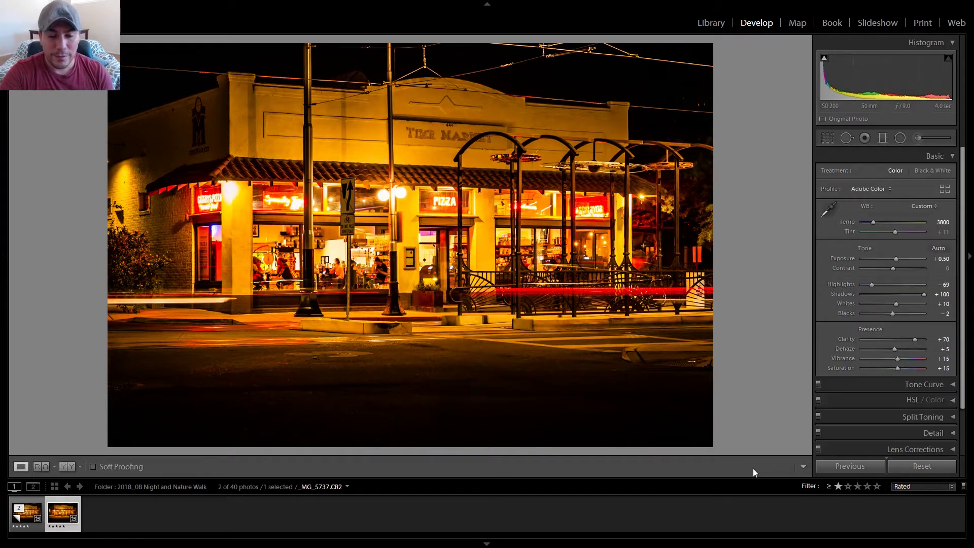
Add an Exposure graduated filter from the bottom edge, darkening the road to about -1
{"action": "left_click", "coordinate": [883, 138]}
{"action": "left_click", "coordinate": [886, 173]}
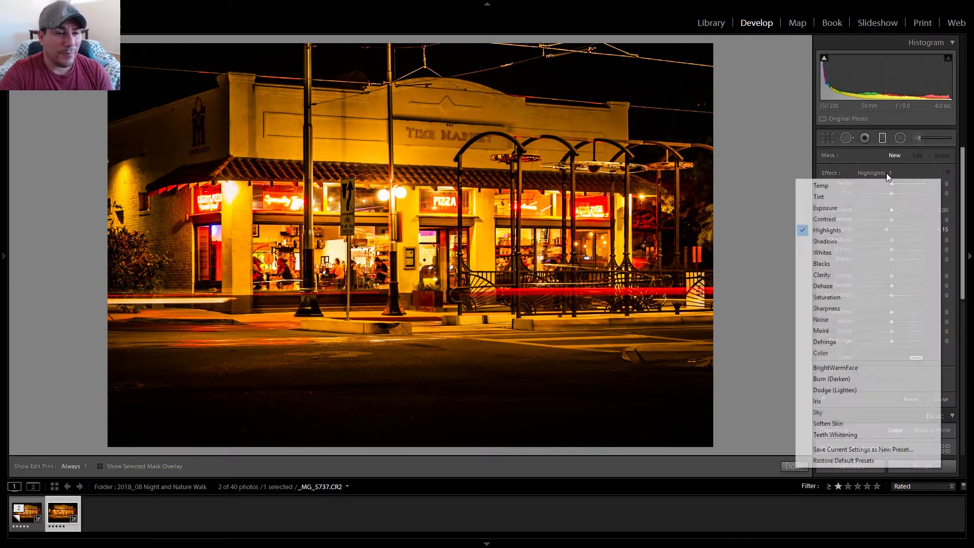
{"action": "left_click", "coordinate": [869, 208]}
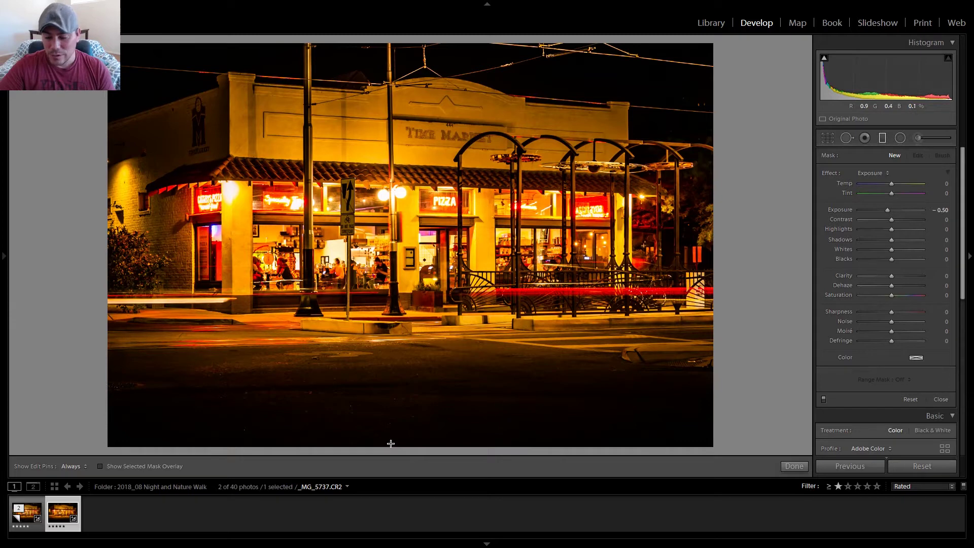
{"action": "key", "text": "shift"}
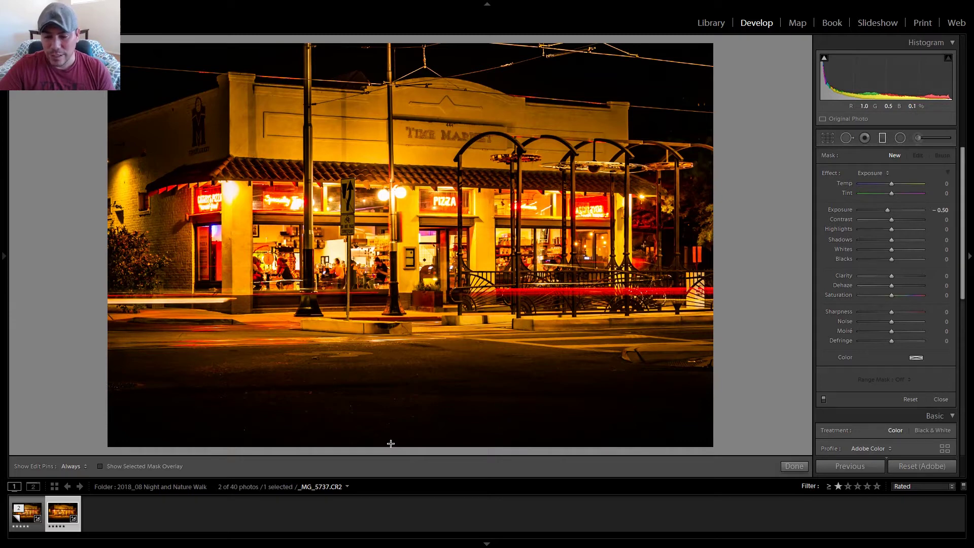
{"action": "left_click_drag", "start_coordinate": [398, 445], "coordinate": [414, 287]}
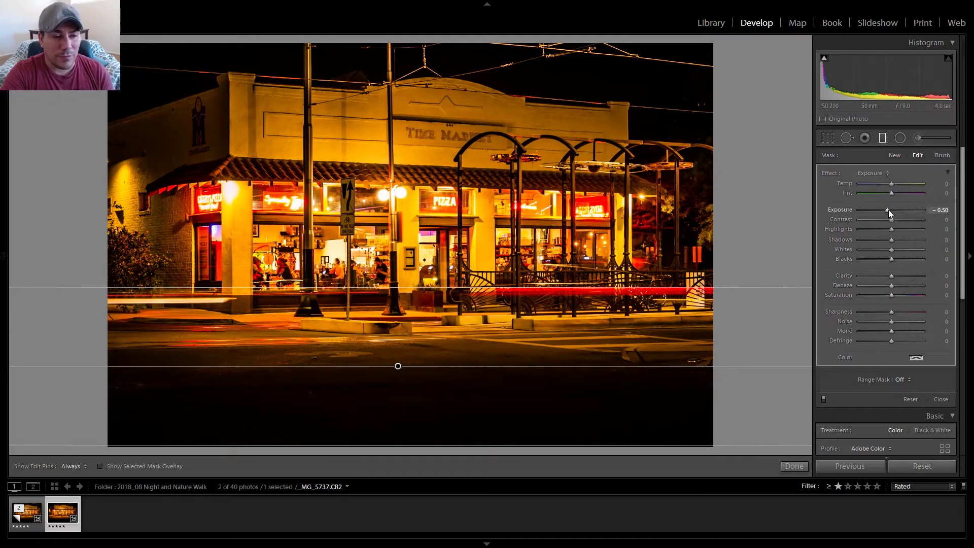
{"action": "mouse_move", "coordinate": [888, 209]}
{"action": "left_mouse_down"}
{"action": "mouse_move", "coordinate": [859, 210]}
{"action": "mouse_move", "coordinate": [927, 217]}
{"action": "mouse_move", "coordinate": [885, 207]}
{"action": "left_mouse_up"}
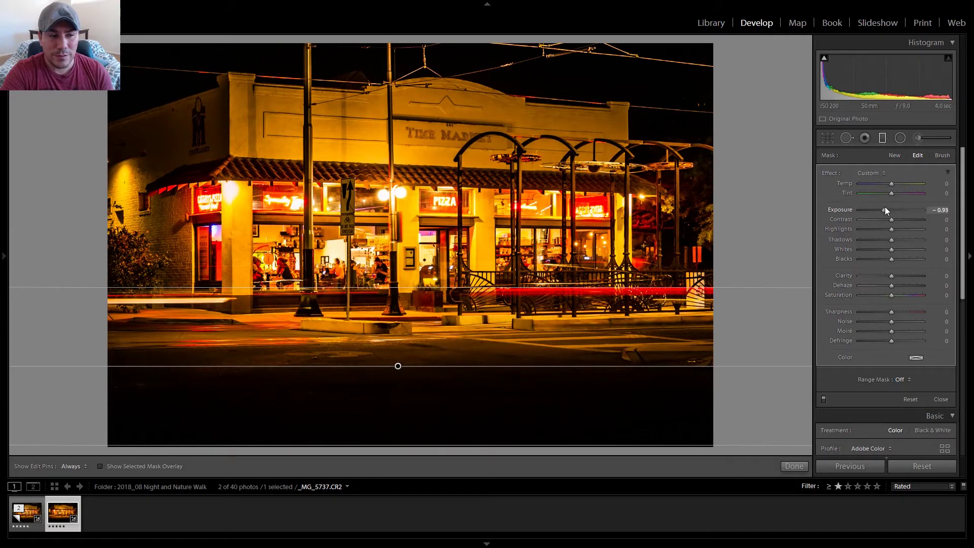
{"action": "left_click_drag", "start_coordinate": [884, 207], "coordinate": [884, 206]}
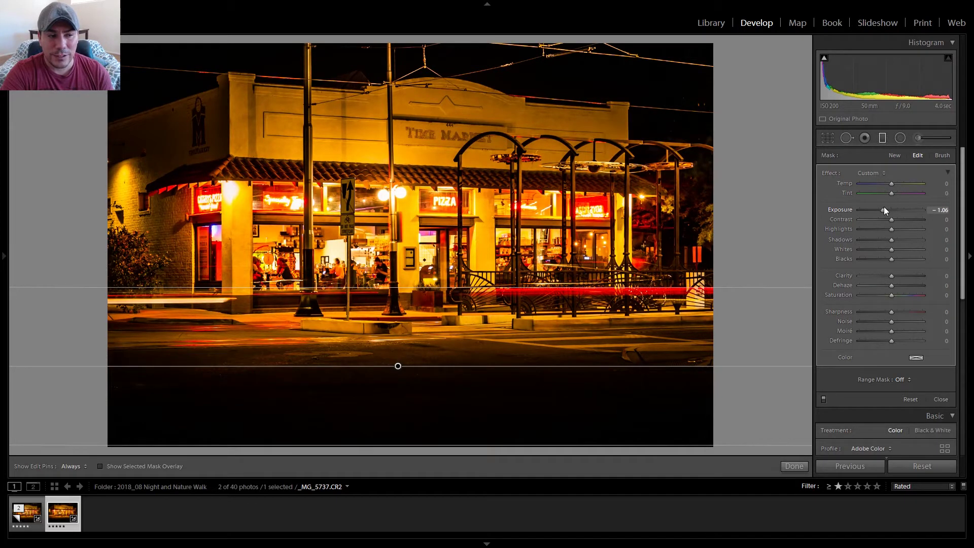
{"action": "left_click_drag", "start_coordinate": [884, 206], "coordinate": [887, 209]}
{"action": "key", "text": "Return"}
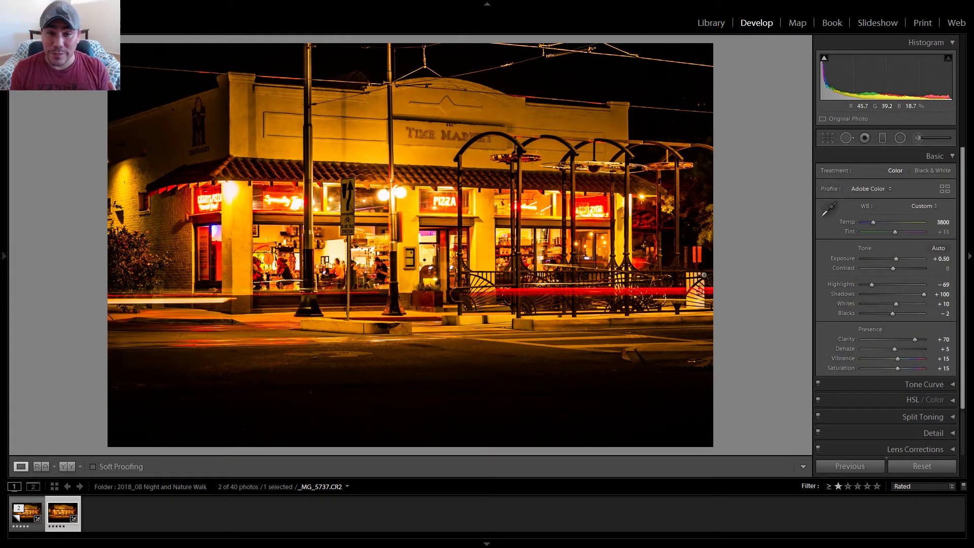
{"action": "key", "text": "backslash"}
{"action": "key", "text": "backslash"}
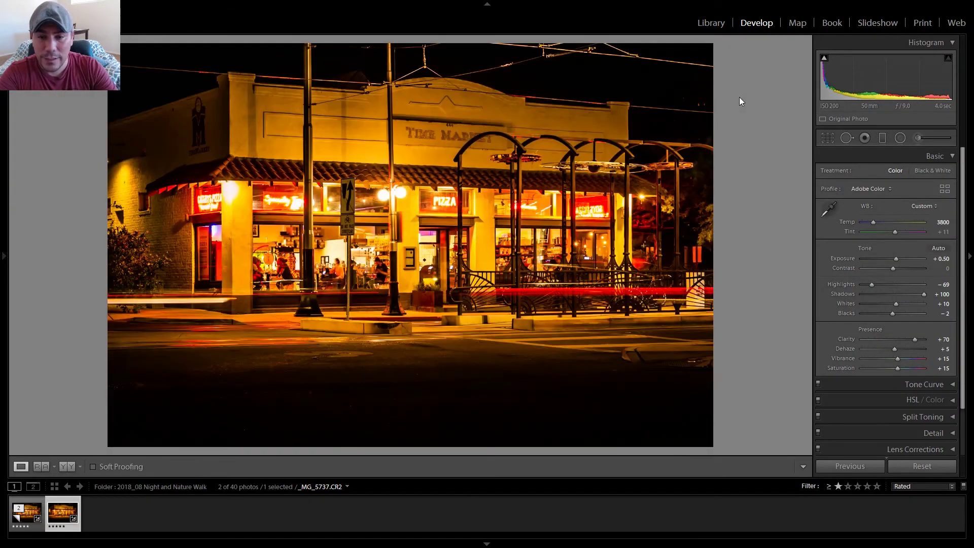
{"action": "key", "text": "backslash"}
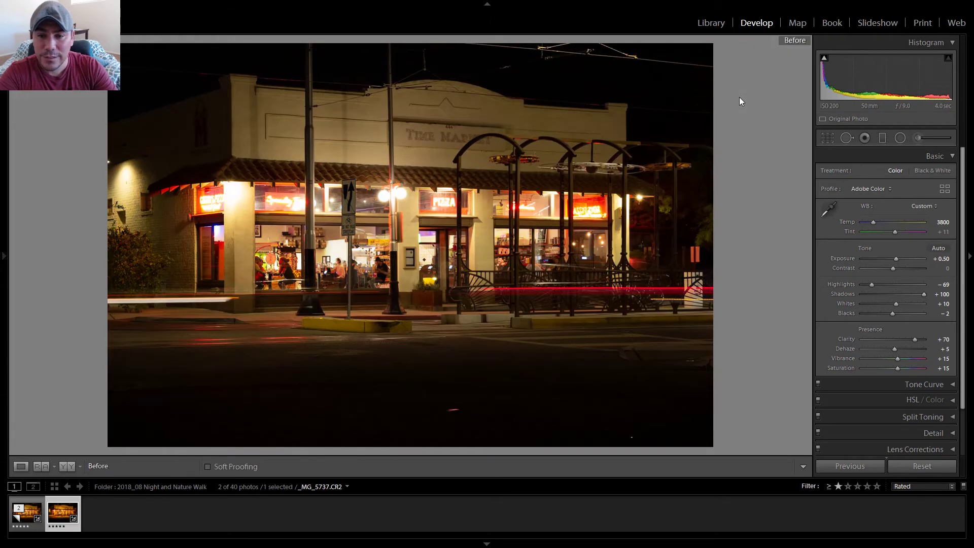
{"action": "key", "text": "backslash"}
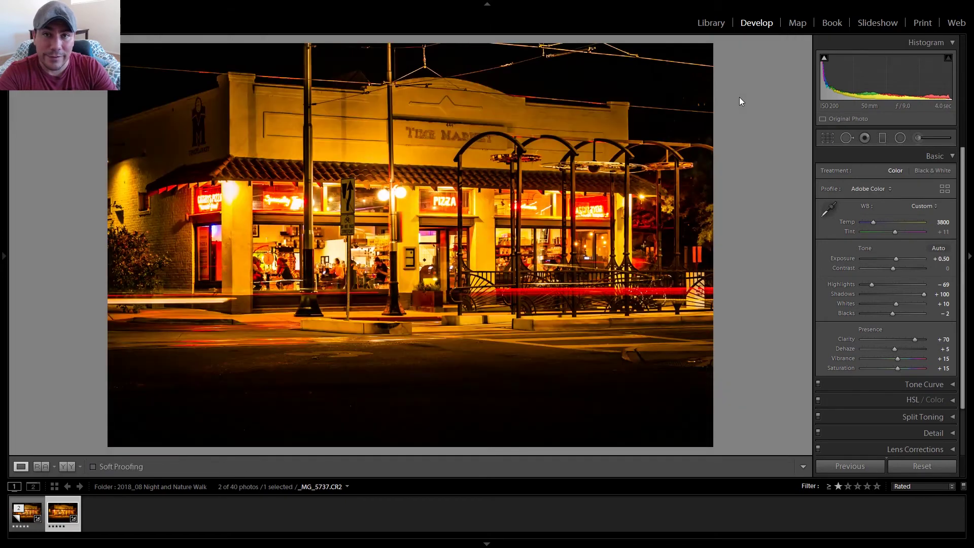